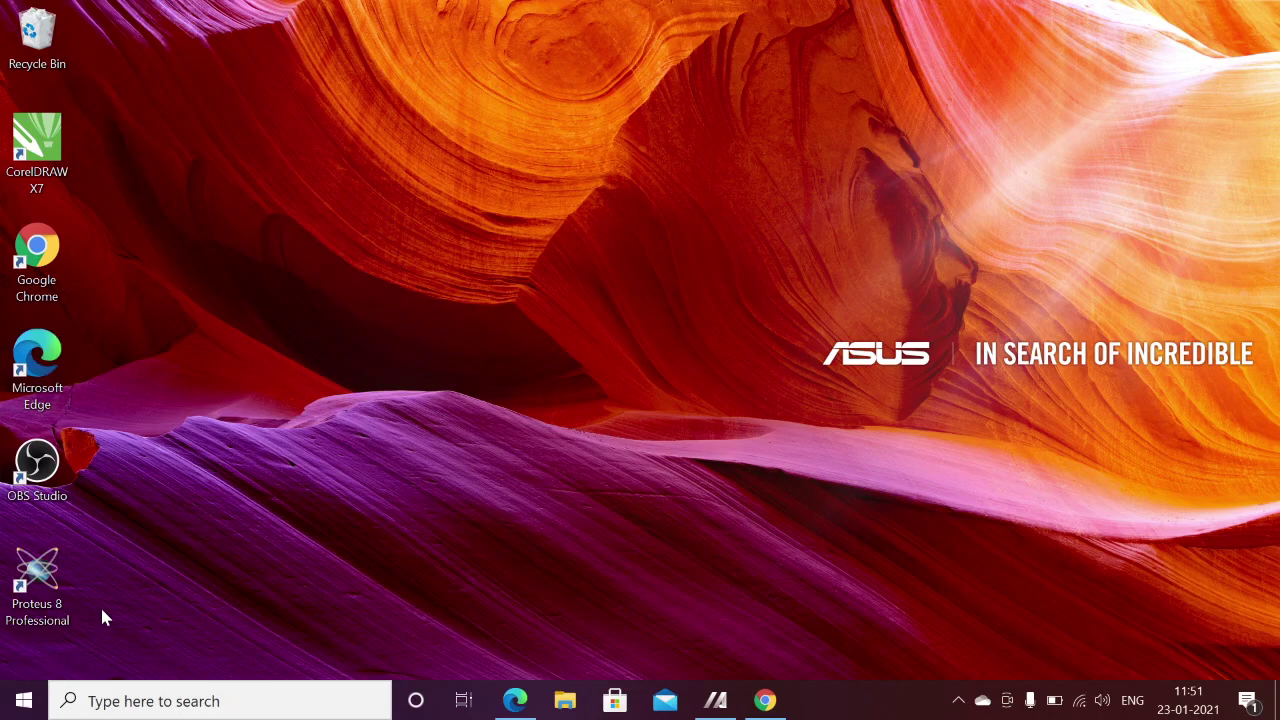
- Launch Proteus 8 Professional from its desktop shortcut
click(46, 610)
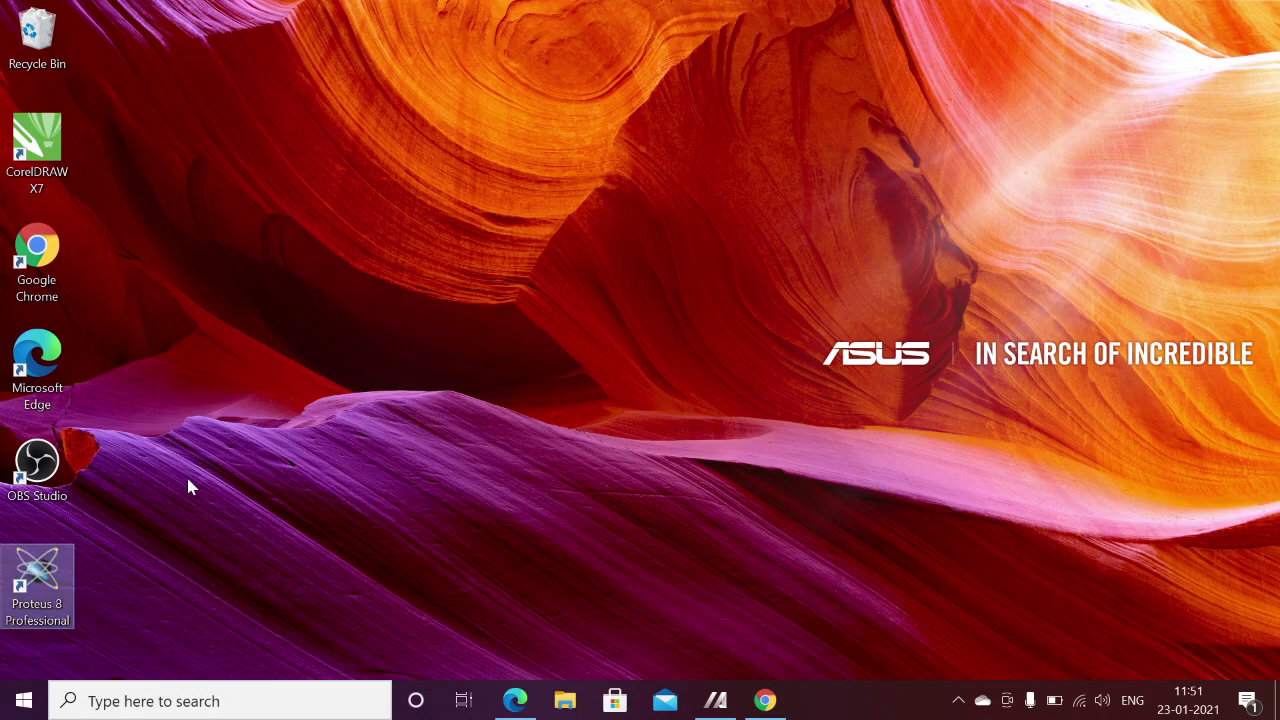
double_click(53, 588)
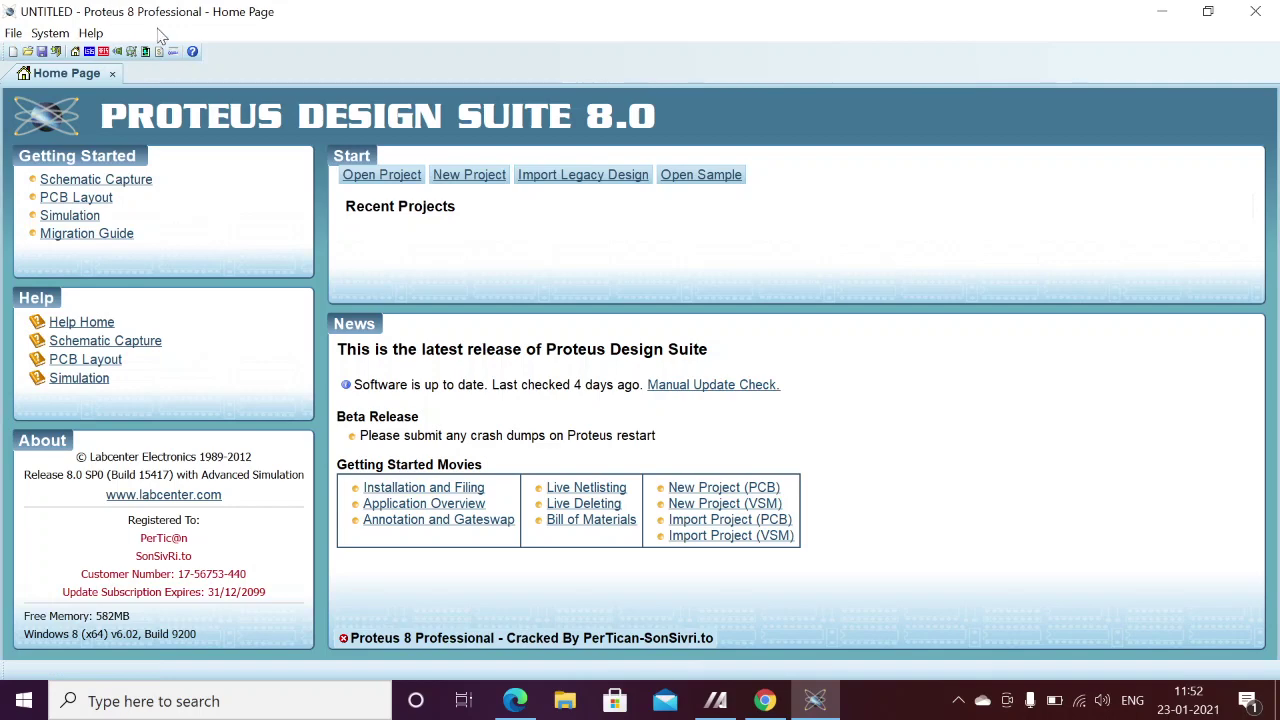
- Start a new schematic and add the 80C51 microcontroller from the libraries to the device list
click(89, 52)
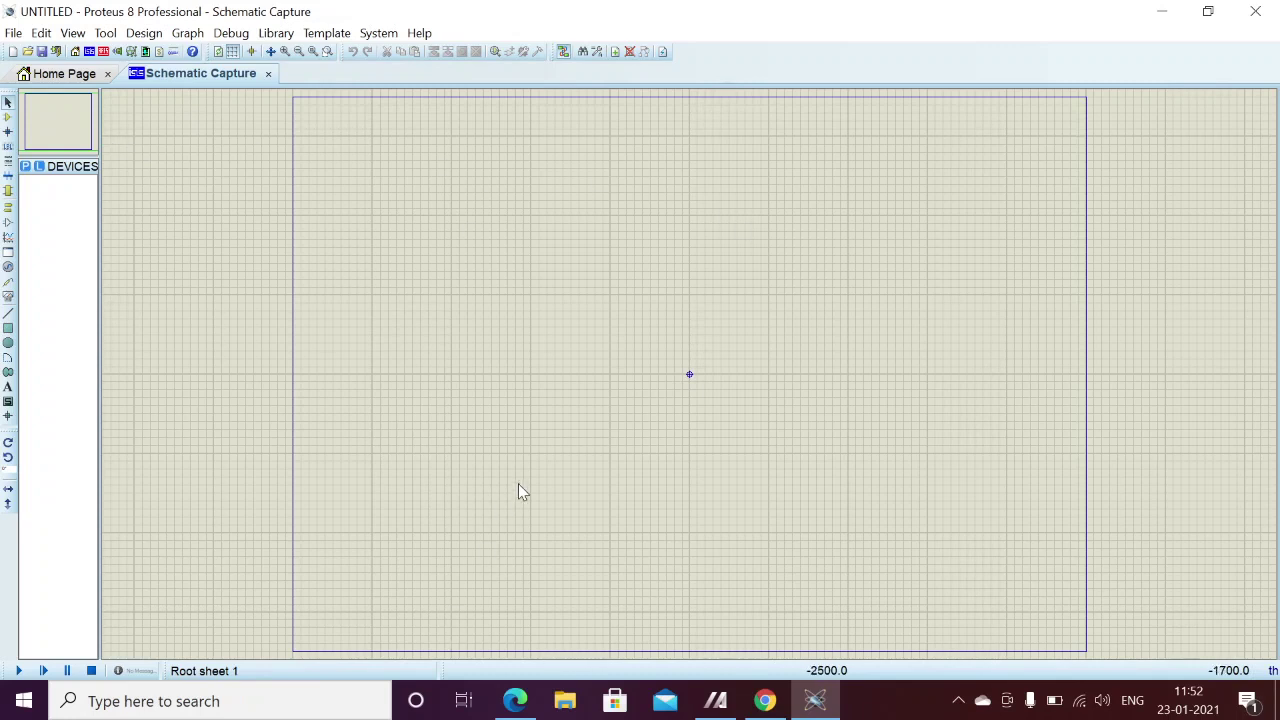
right_click(567, 300)
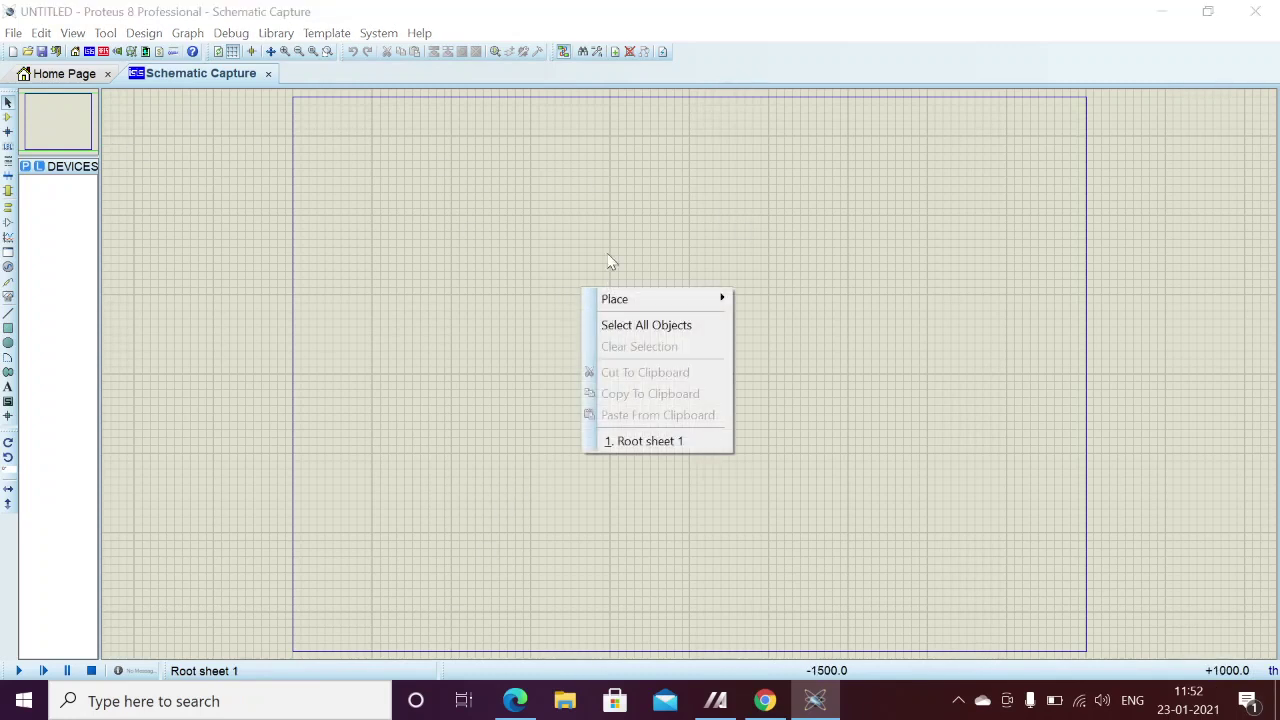
click(613, 302)
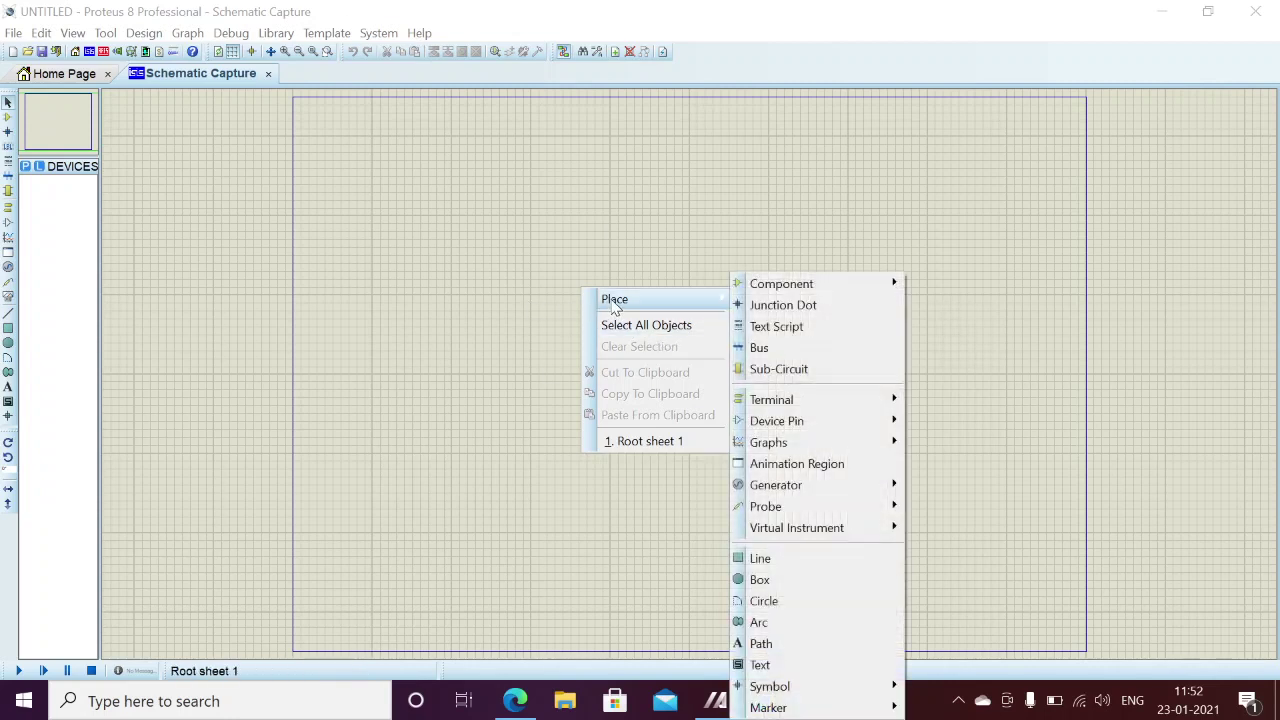
mouse_move(840, 283)
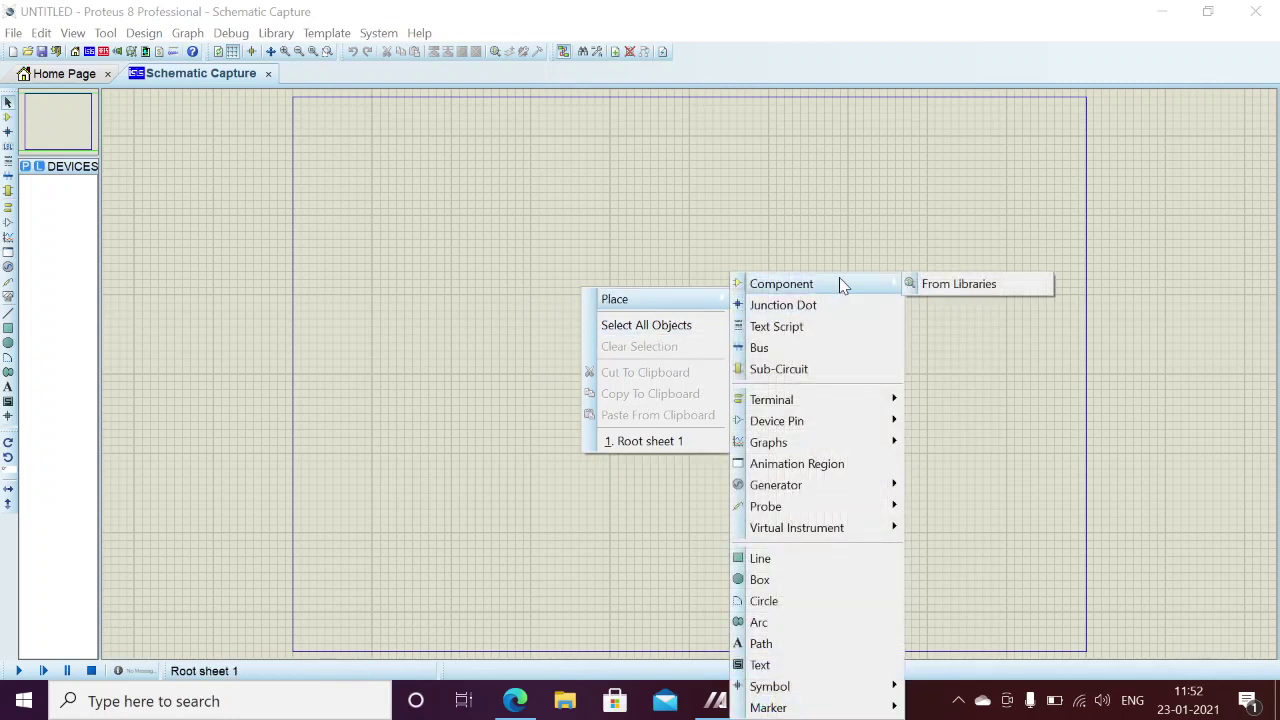
click(944, 290)
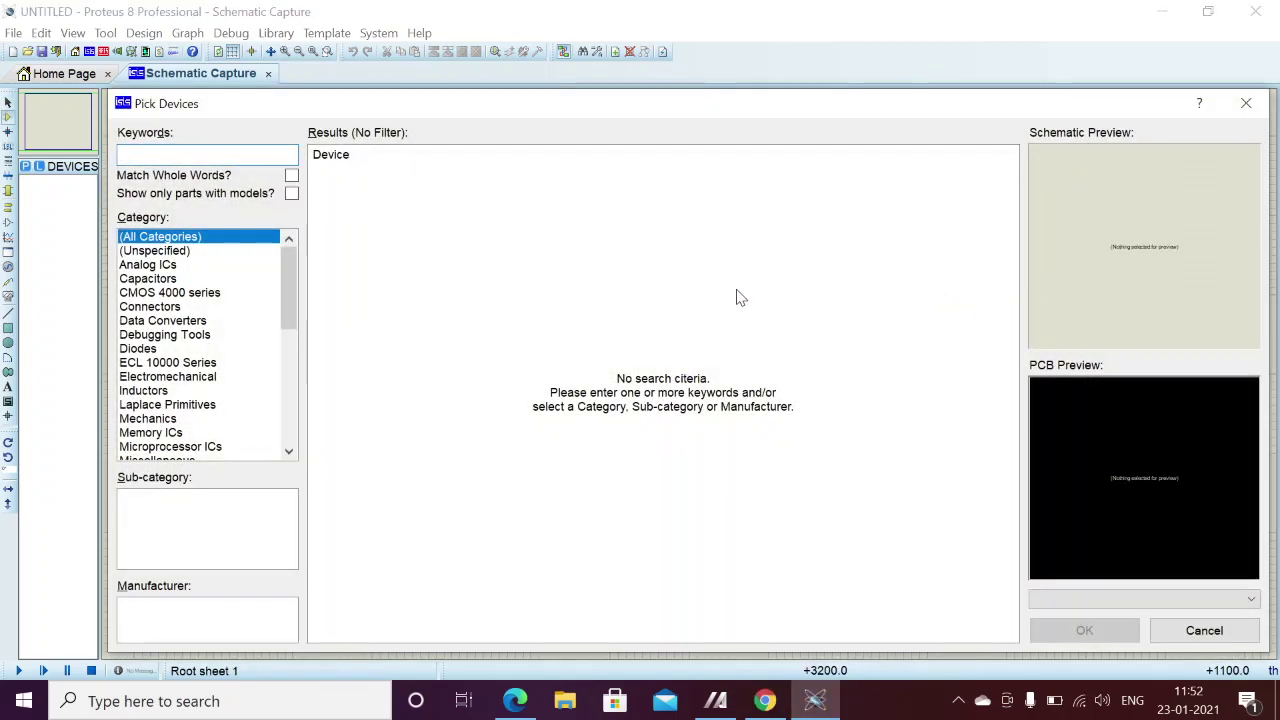
text(80c)
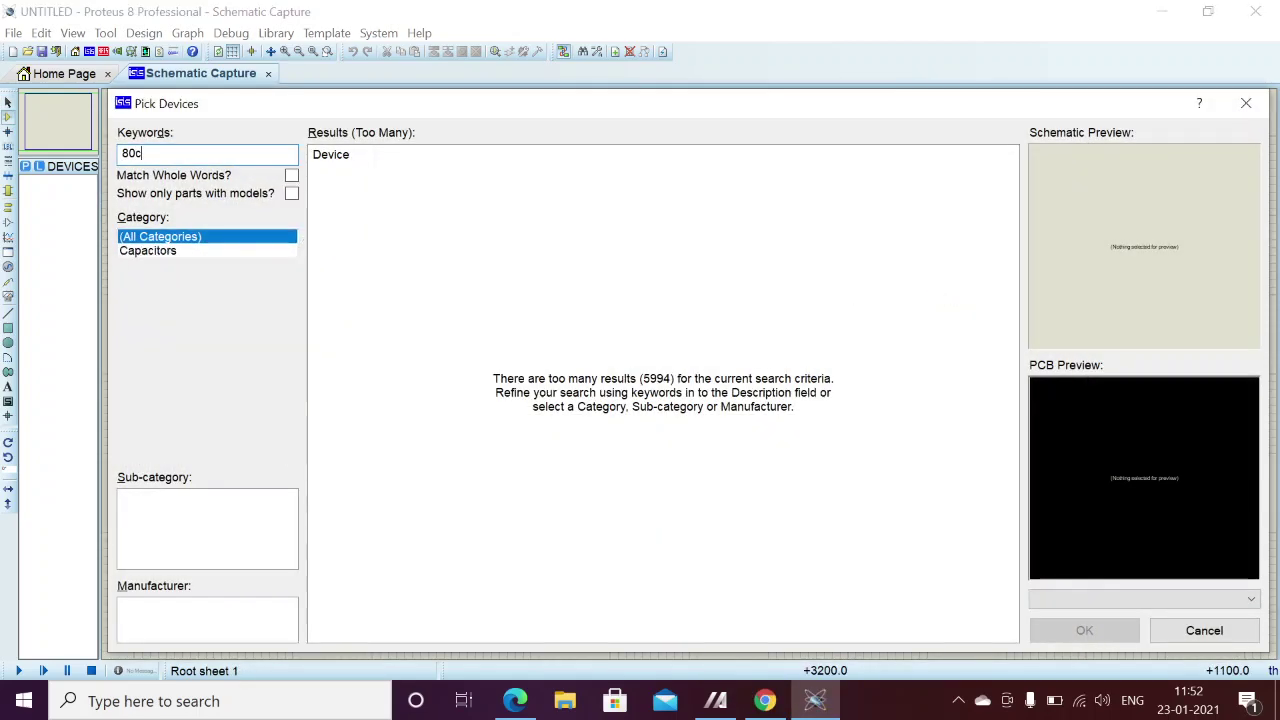
text(51)
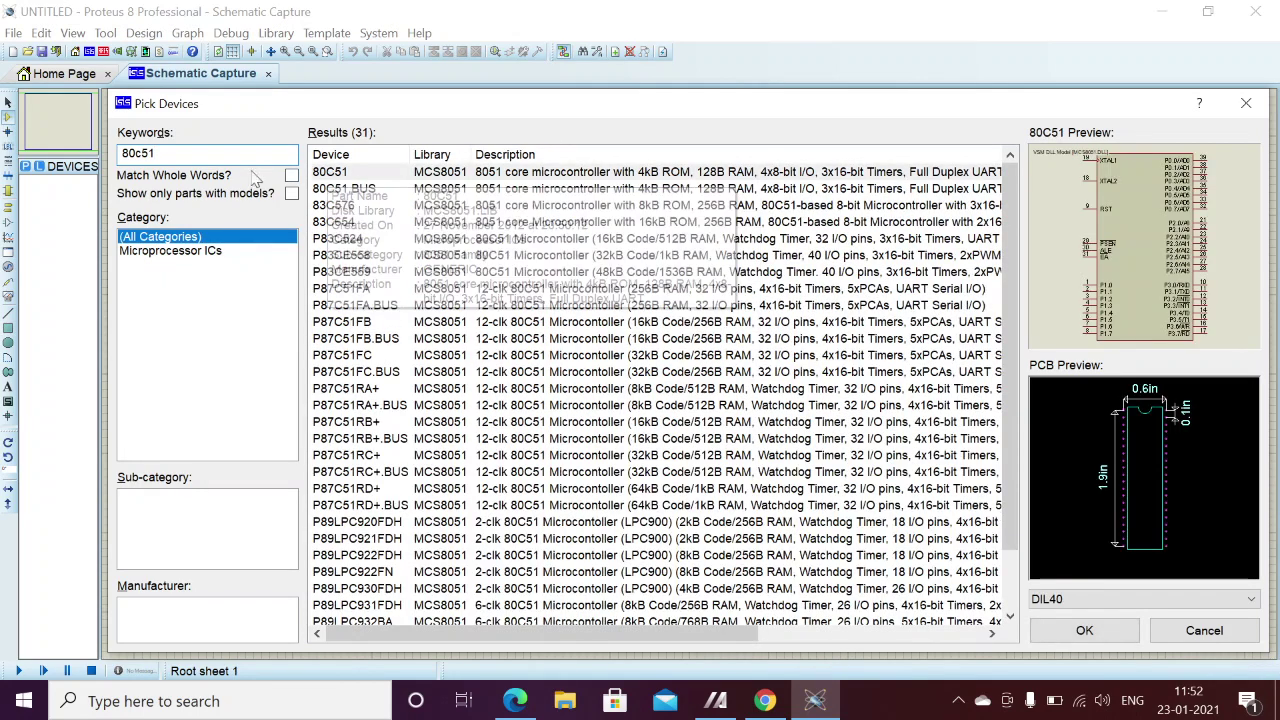
click(345, 174)
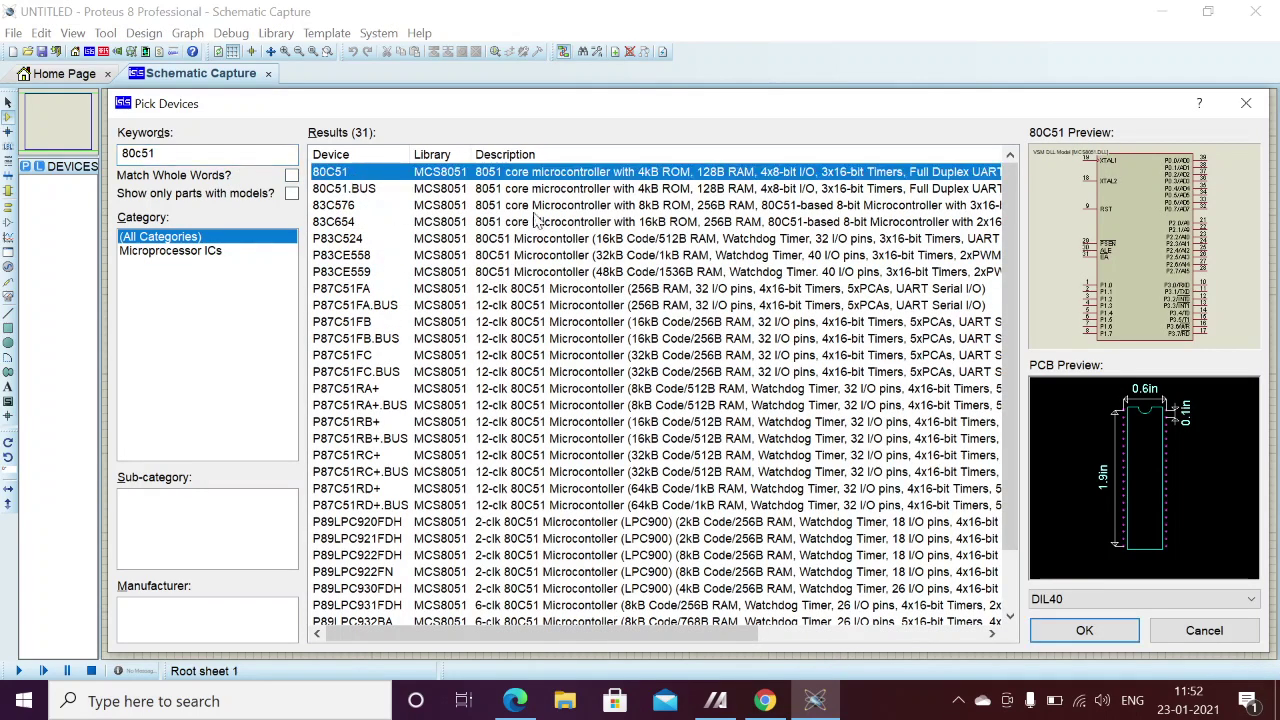
click(1083, 630)
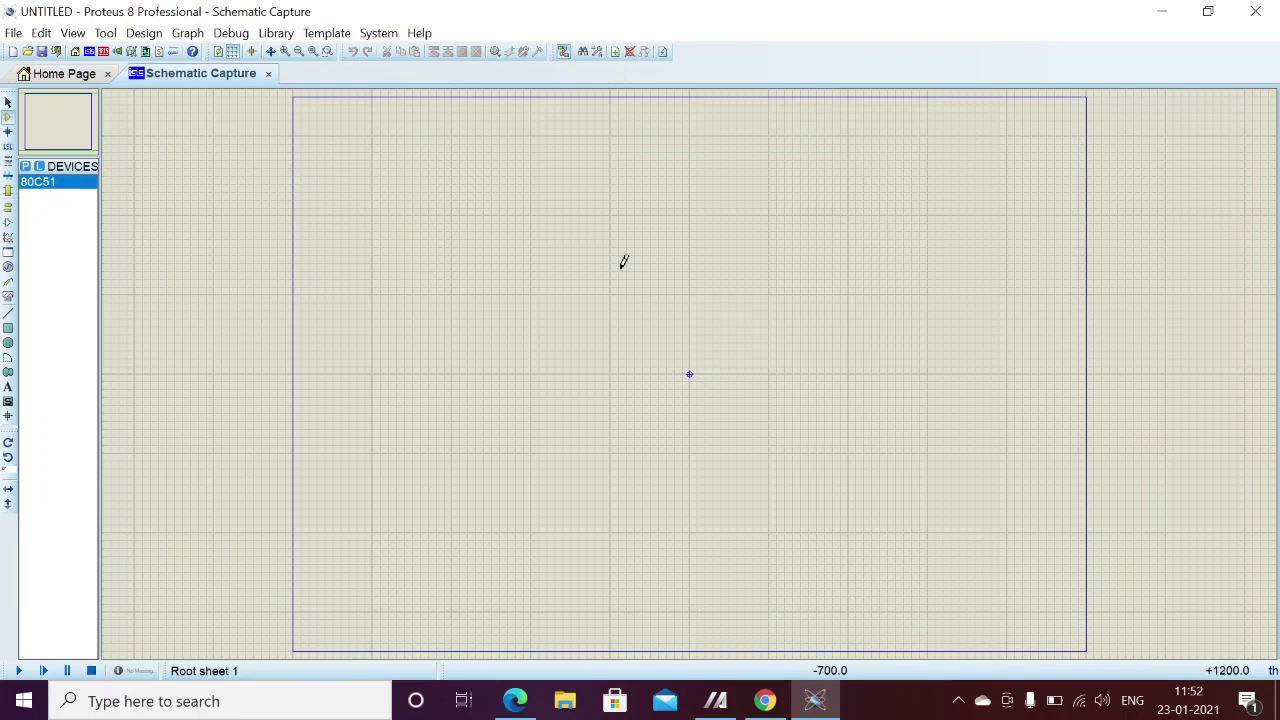
- Place the 80C51 as U1 near the centre of the sheet
click(622, 262)
click(689, 374)
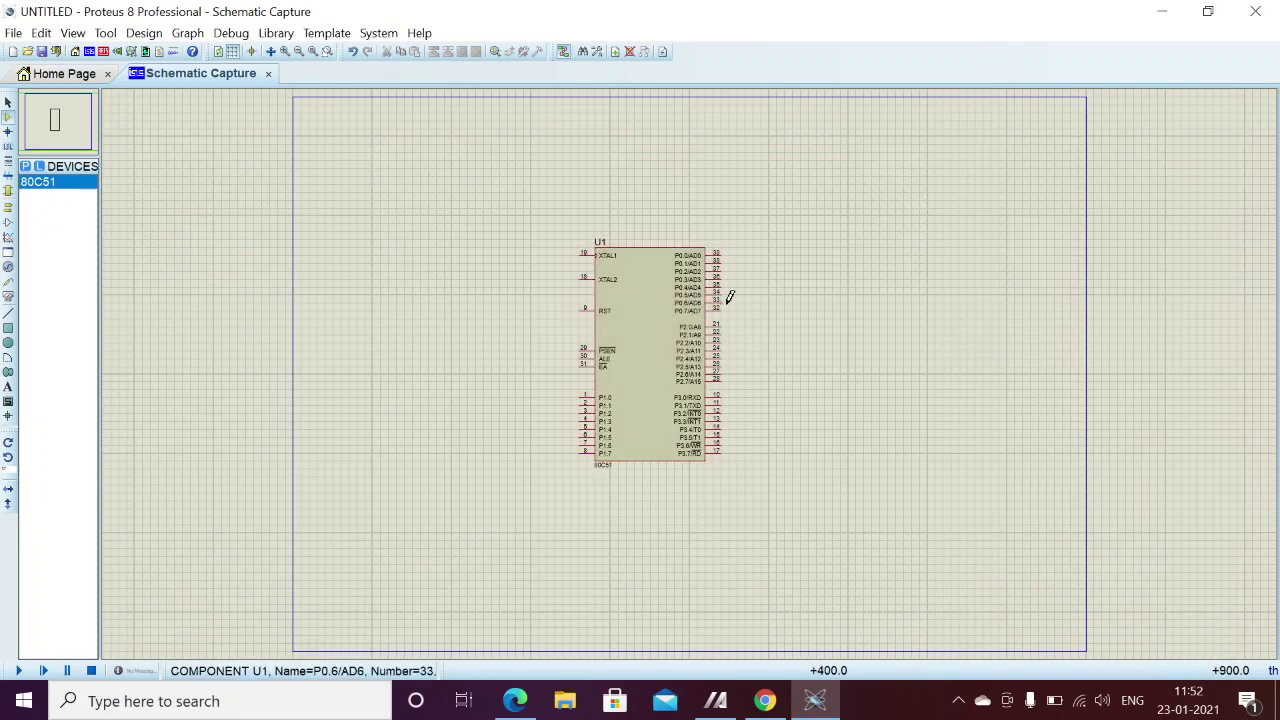
scroll(690, 366, up, 1)
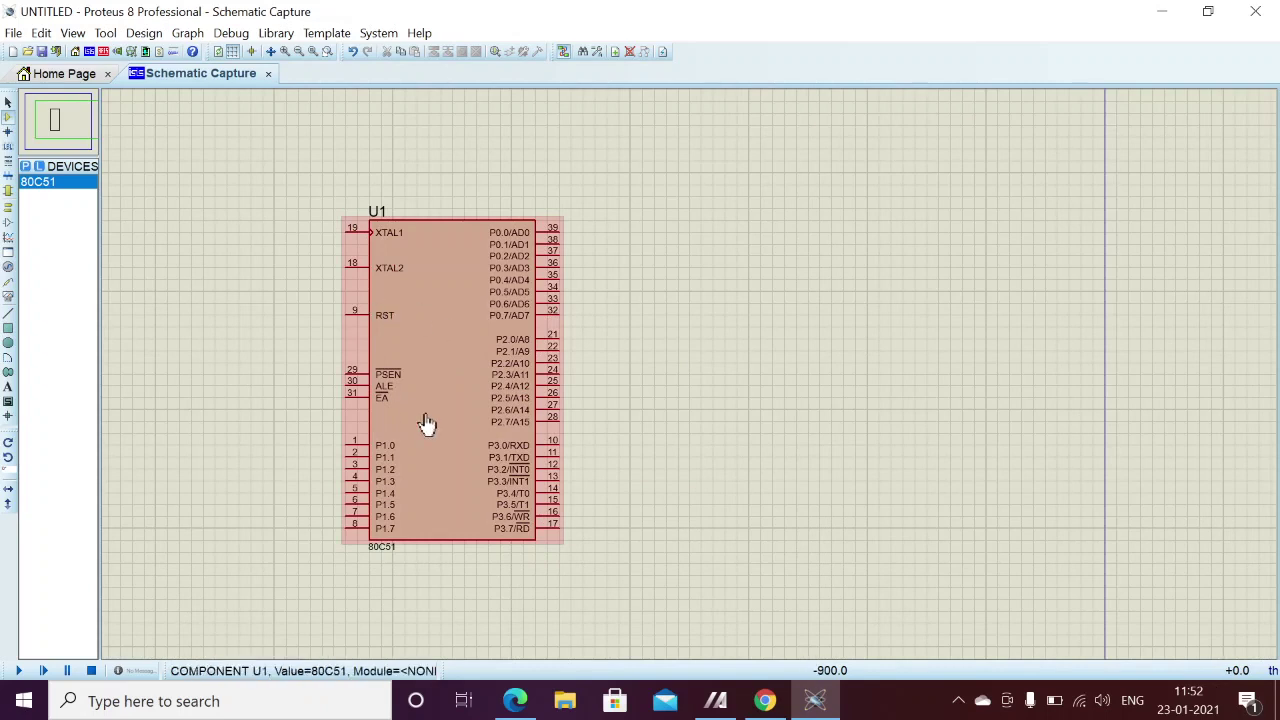
scroll(434, 366, up, 1)
scroll(880, 364, down, 1)
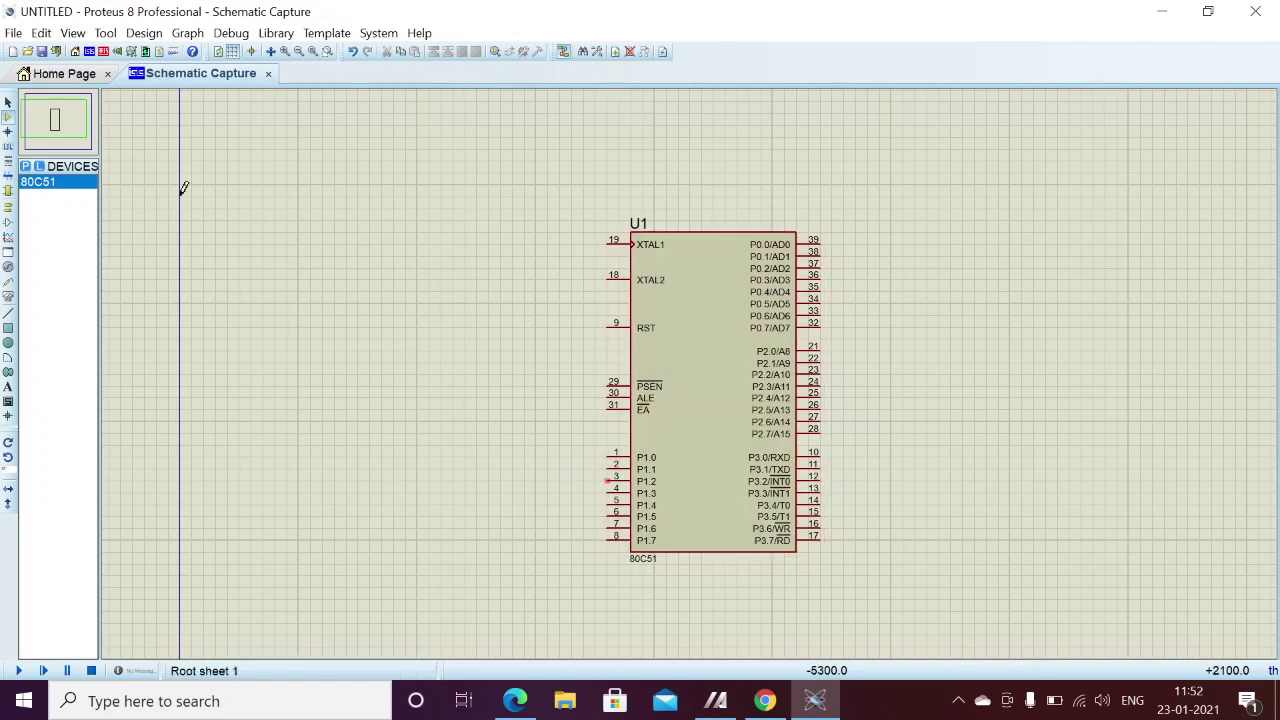
- Pick LED-BLUE from the component library and place it as D1 right of the 80C51
right_click(952, 300)
mouse_move(979, 318)
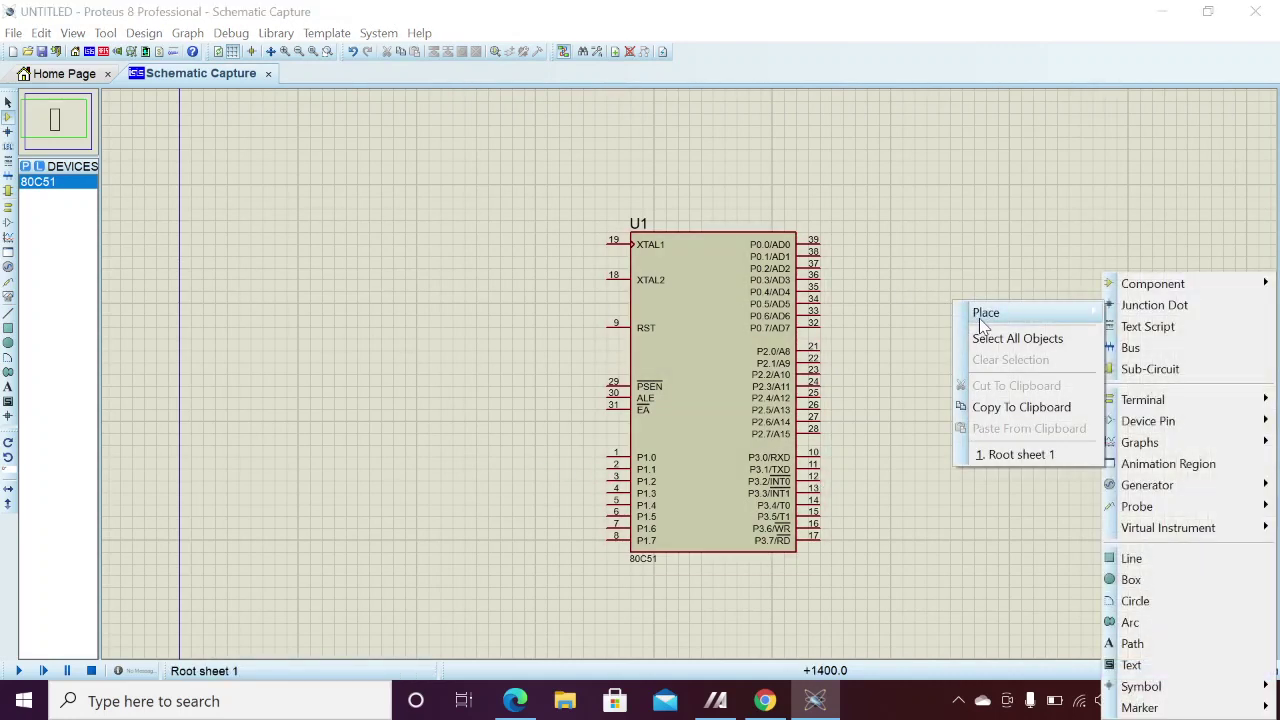
mouse_move(1200, 278)
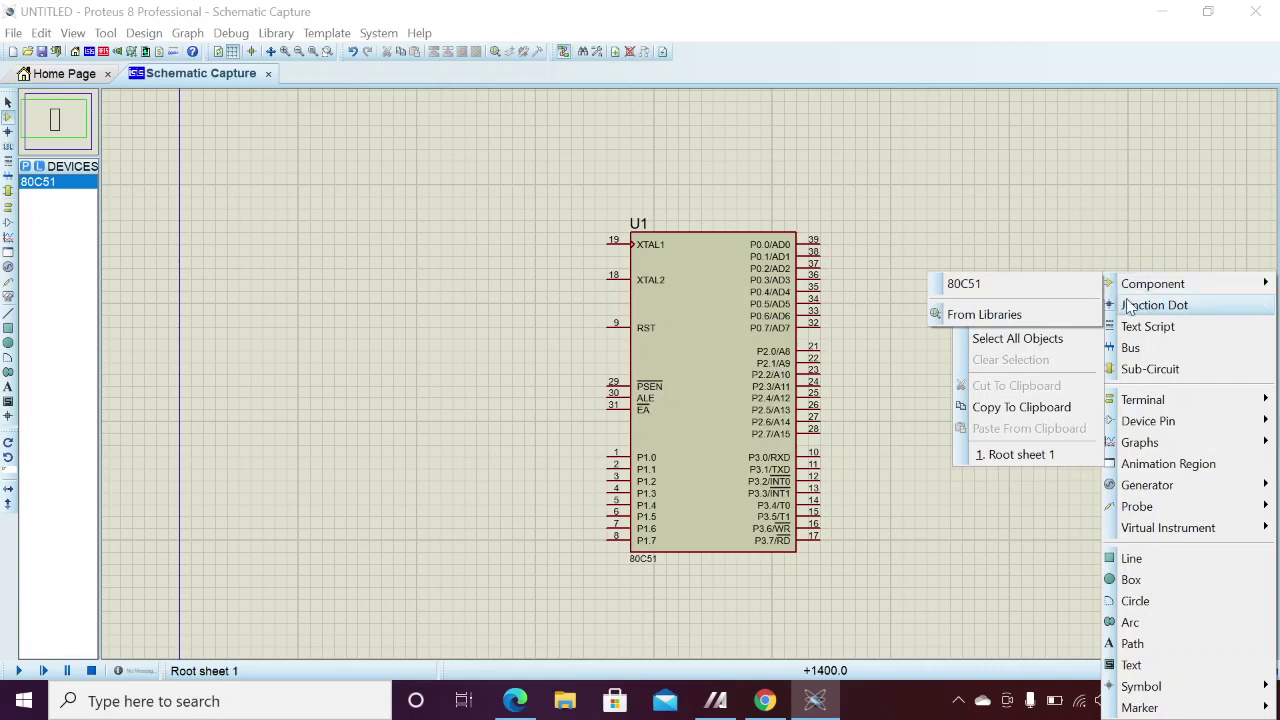
click(1025, 314)
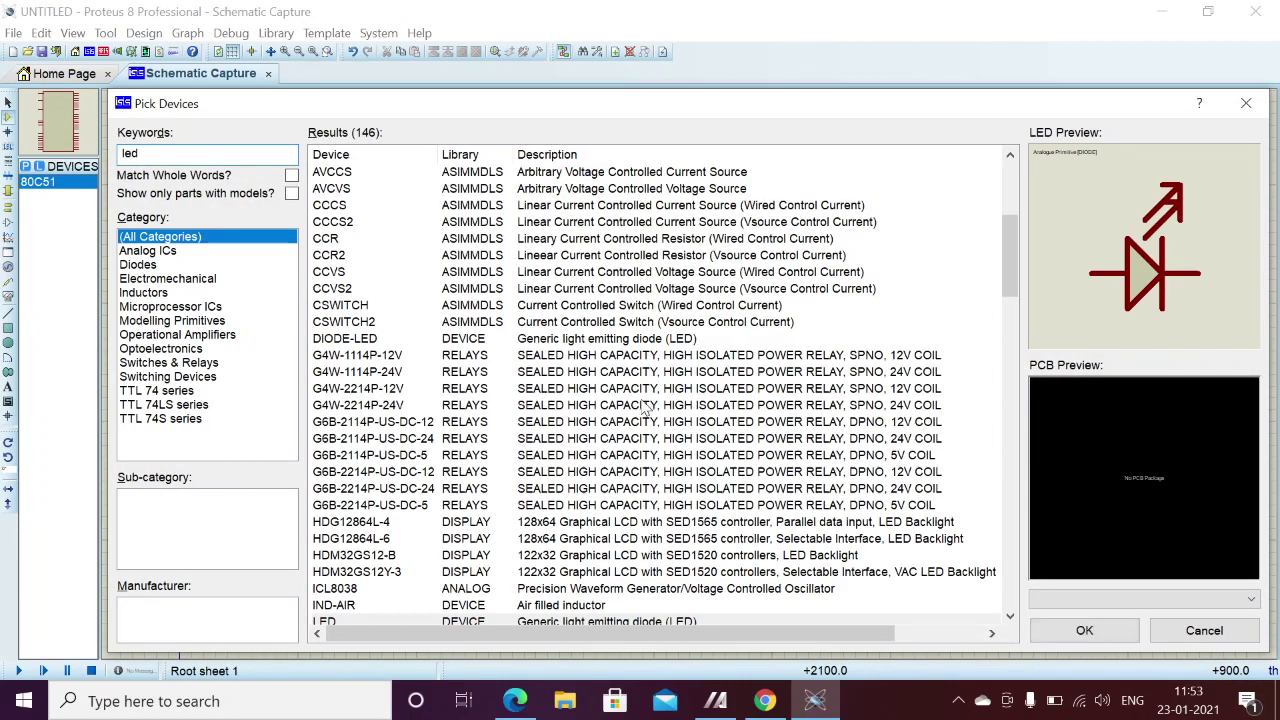
click(524, 489)
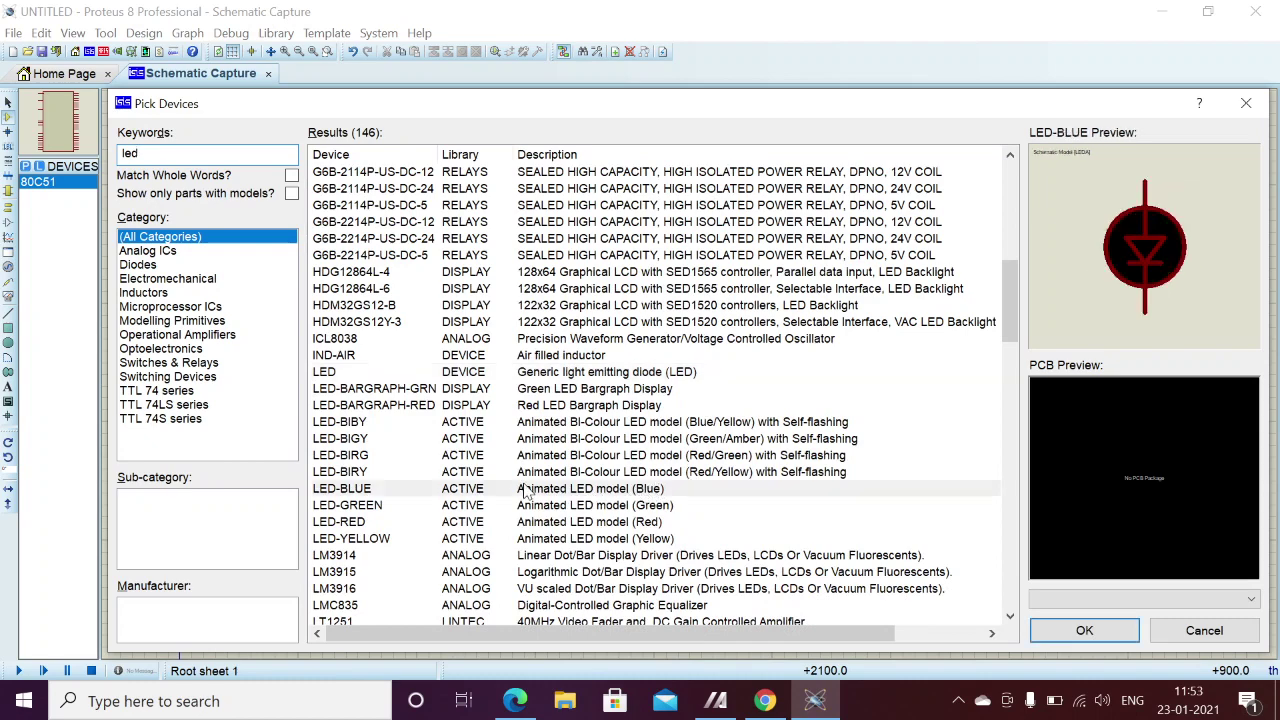
click(1084, 630)
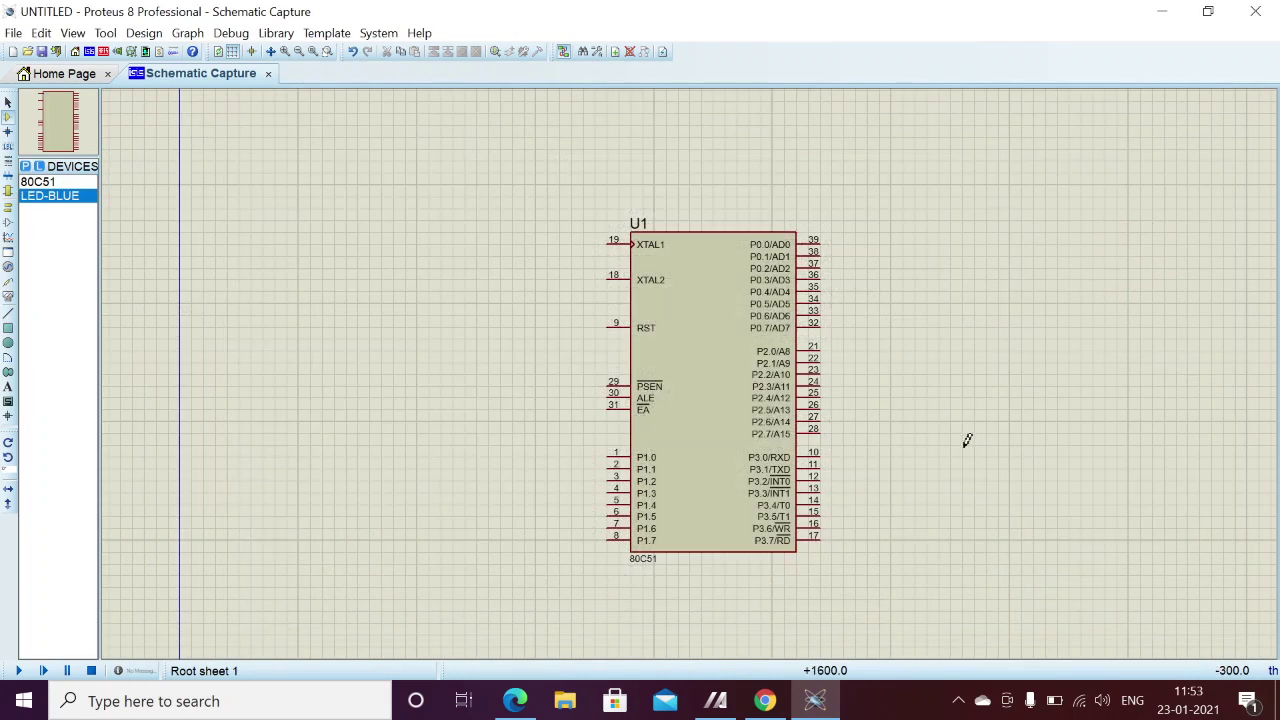
click(940, 346)
click(926, 374)
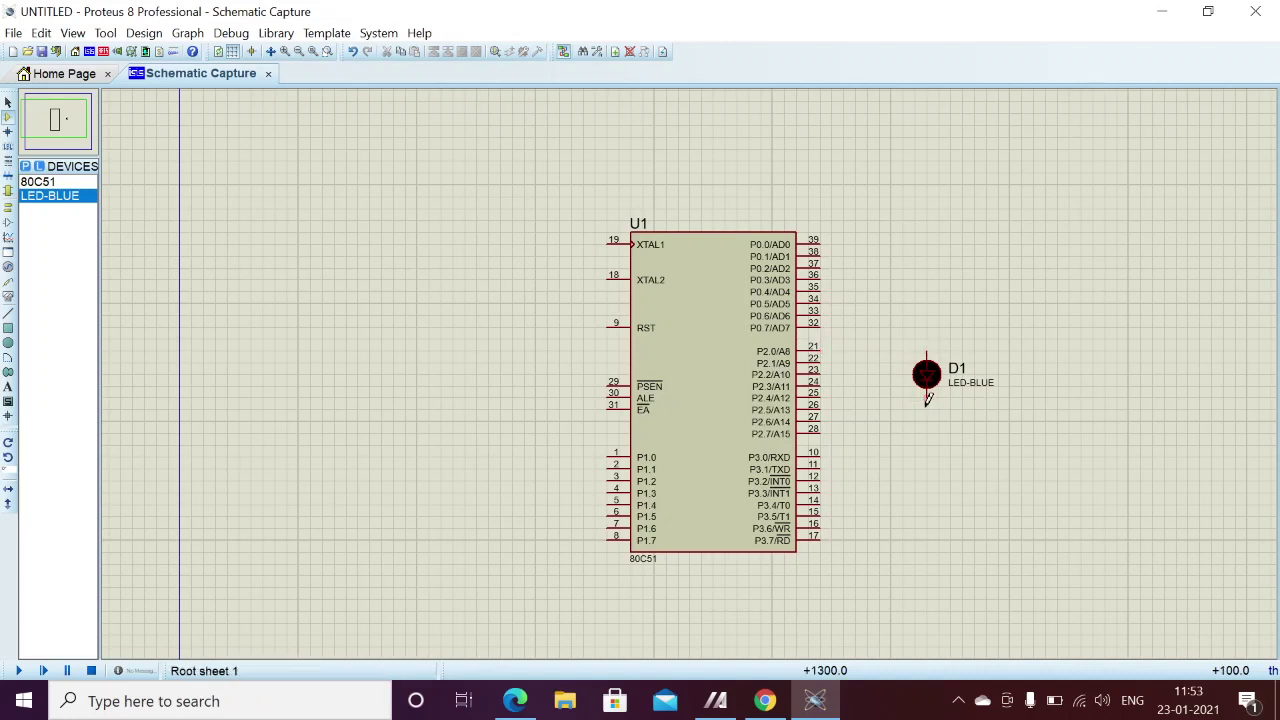
- Place a GROUND terminal below LED D1
right_click(907, 450)
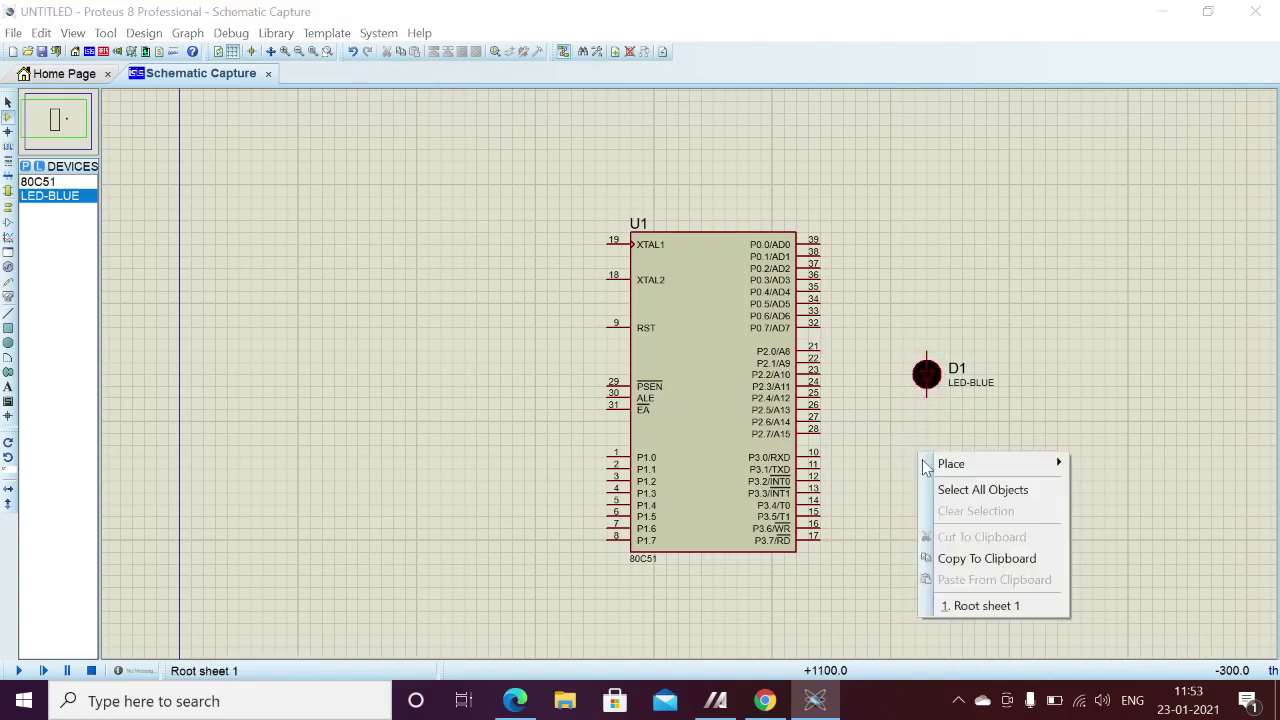
mouse_move(950, 464)
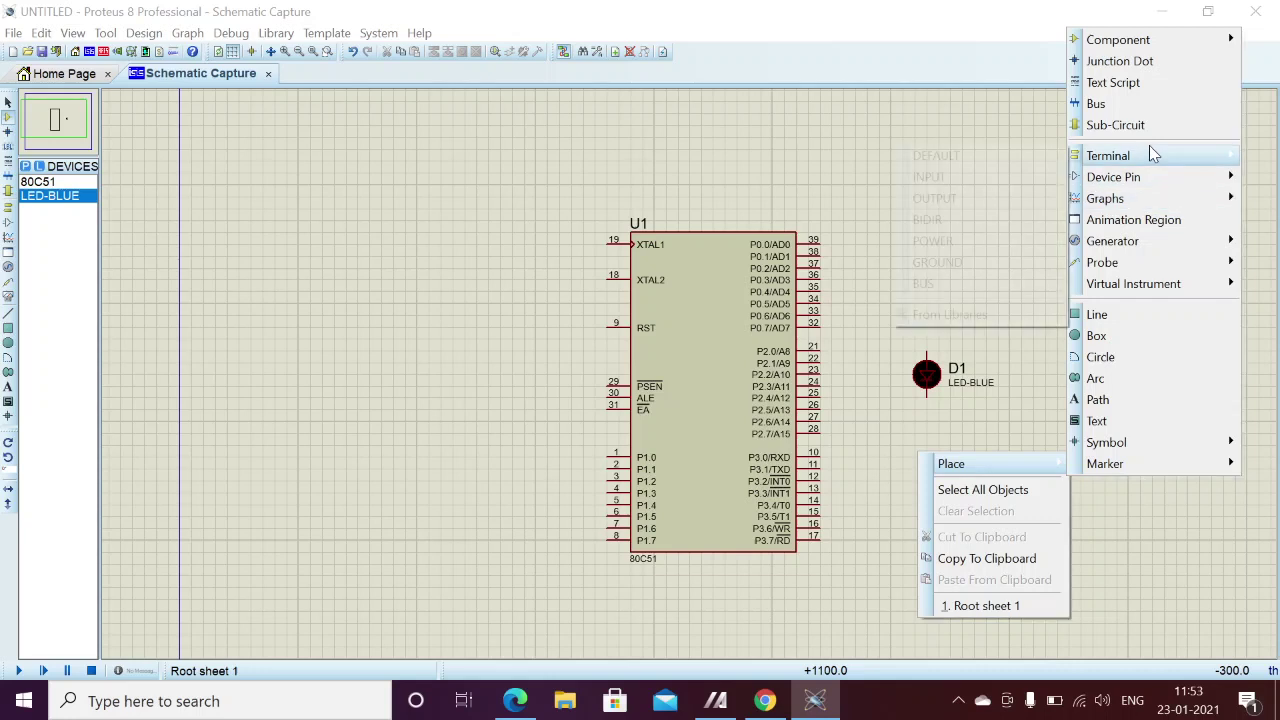
mouse_move(1149, 146)
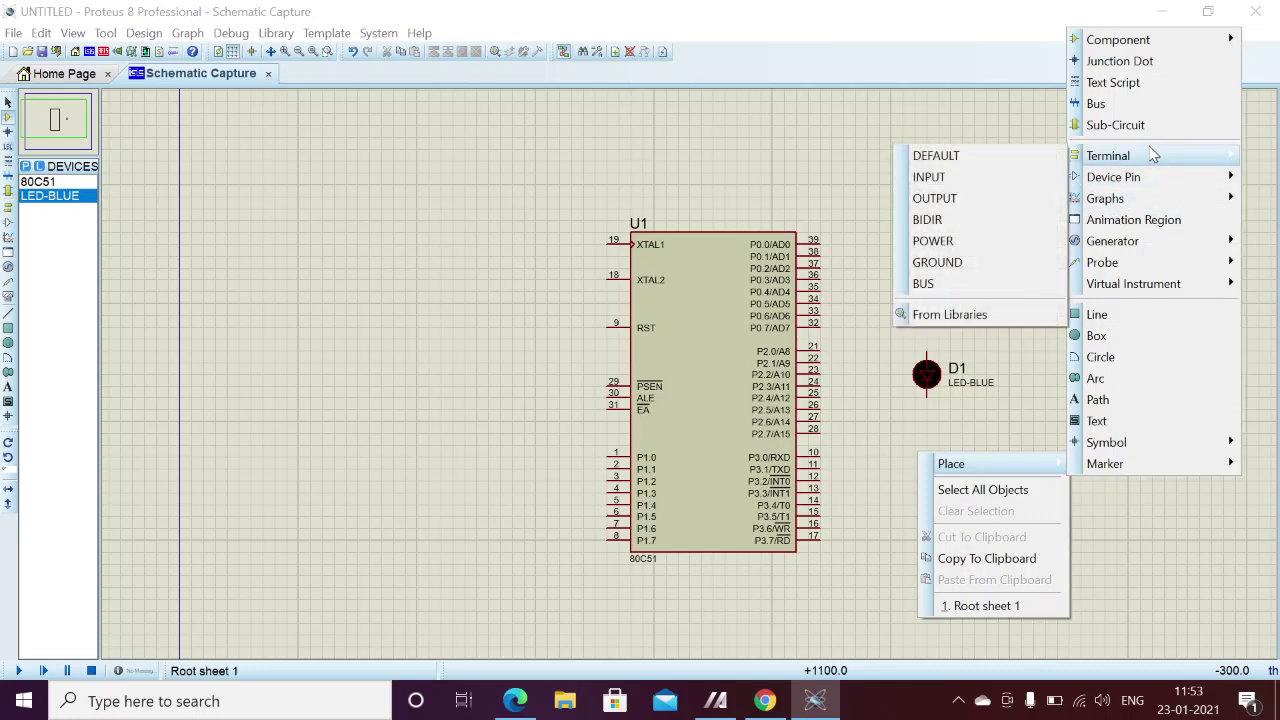
click(962, 264)
click(926, 483)
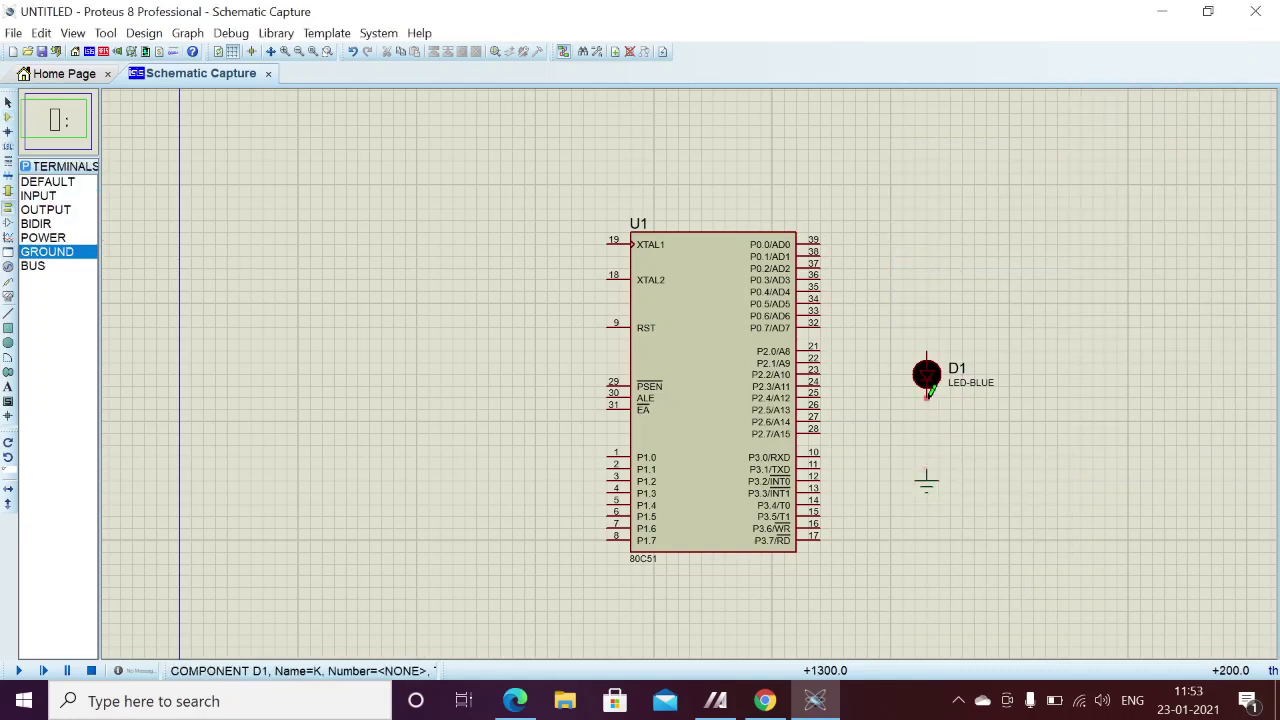
- Wire D1's lower pin to ground and U1 pin 21 (P2.0) to D1's anode
click(927, 400)
click(926, 480)
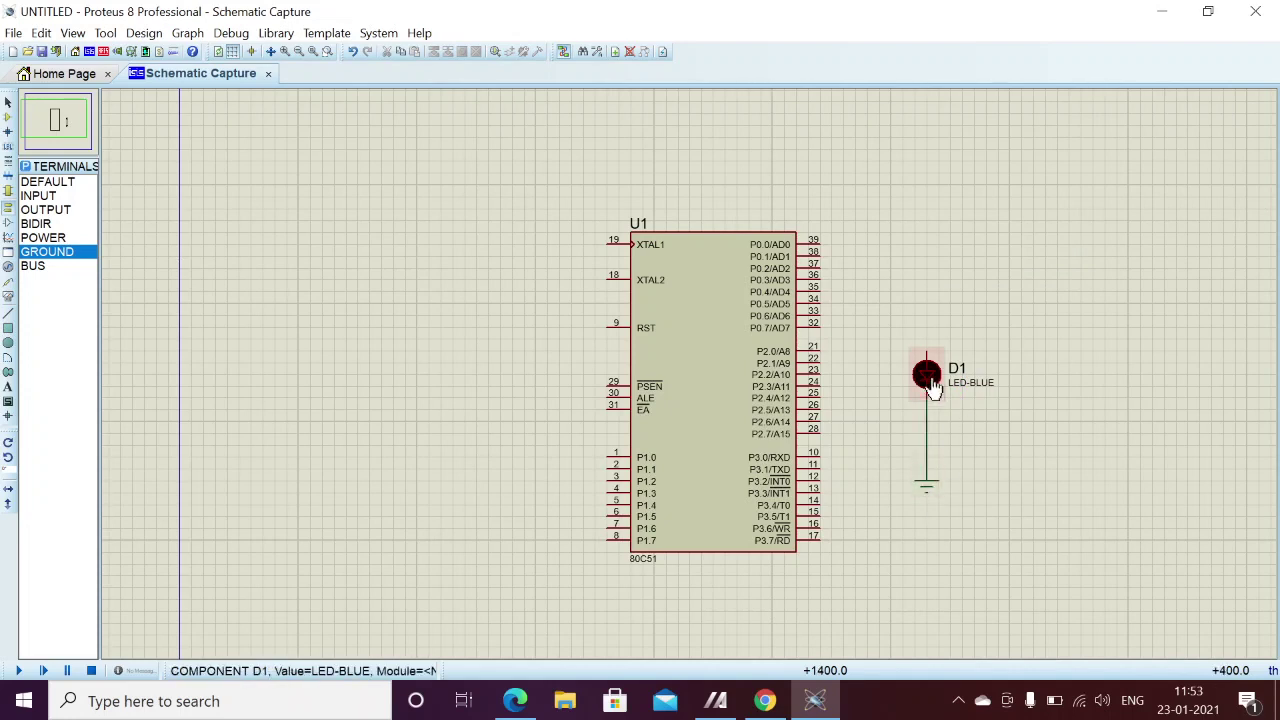
click(822, 349)
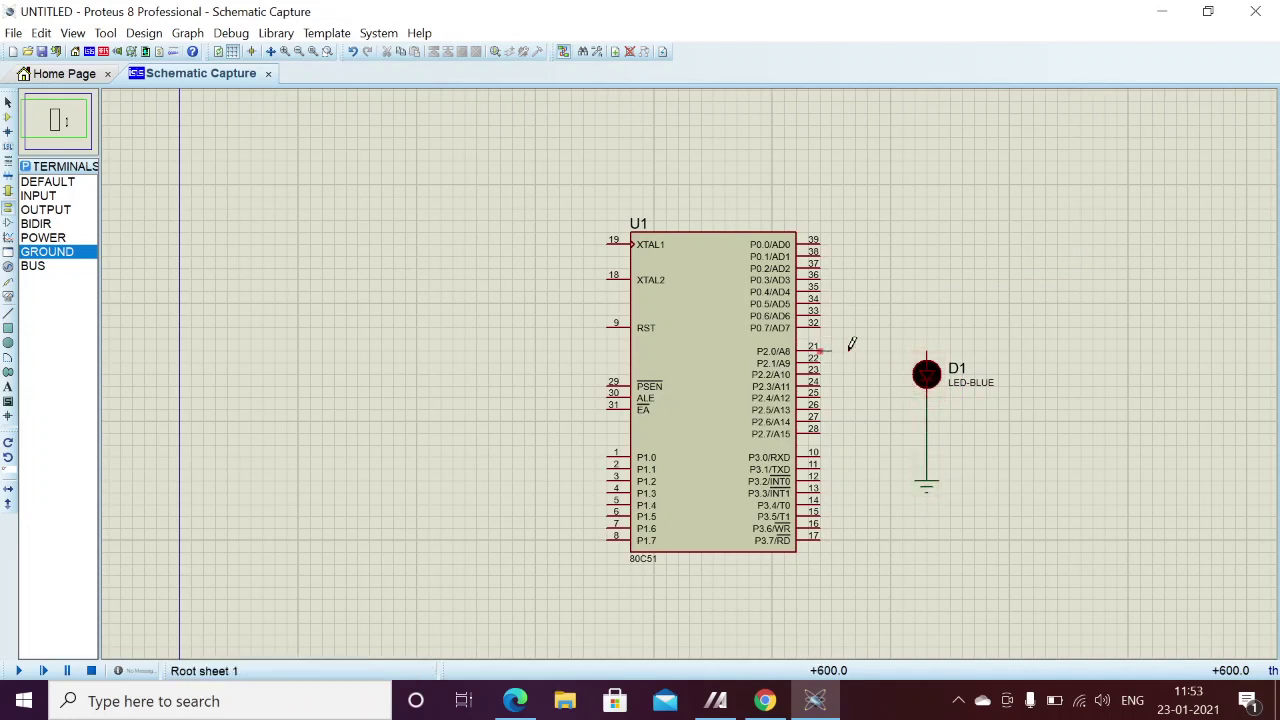
click(928, 349)
double_click(660, 393)
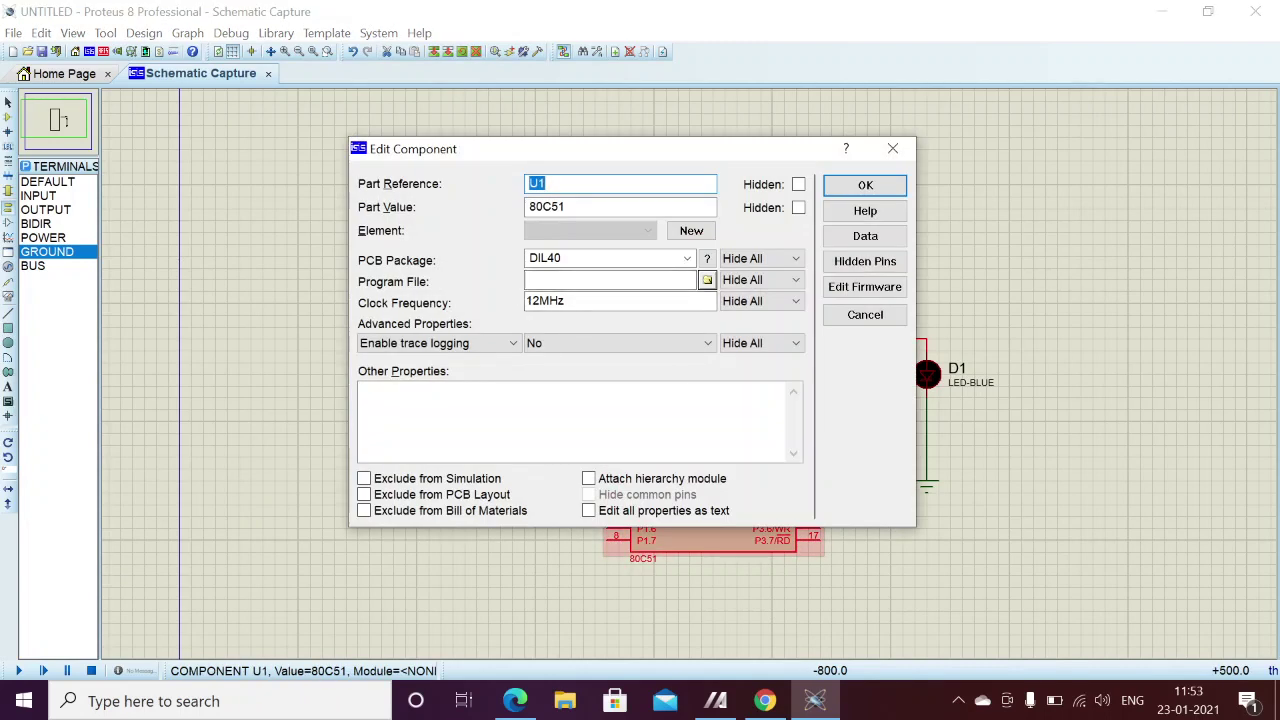
click(610, 280)
double_click(546, 206)
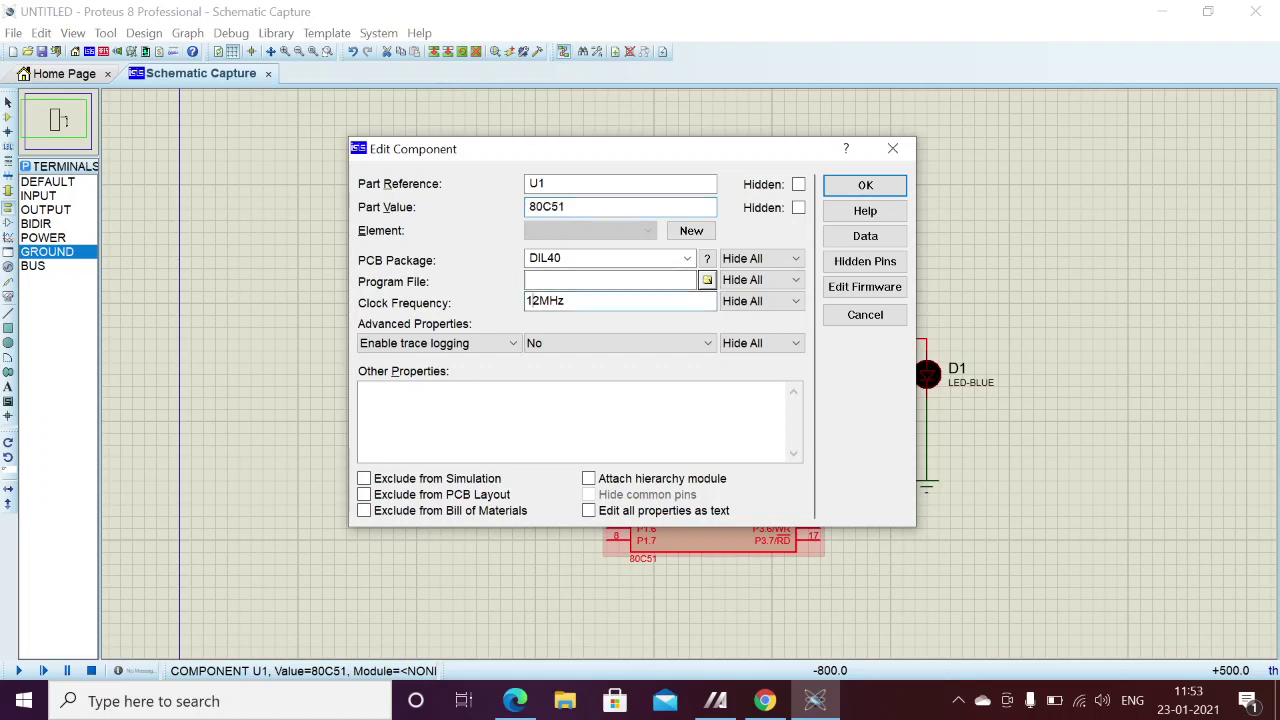
double_click(545, 301)
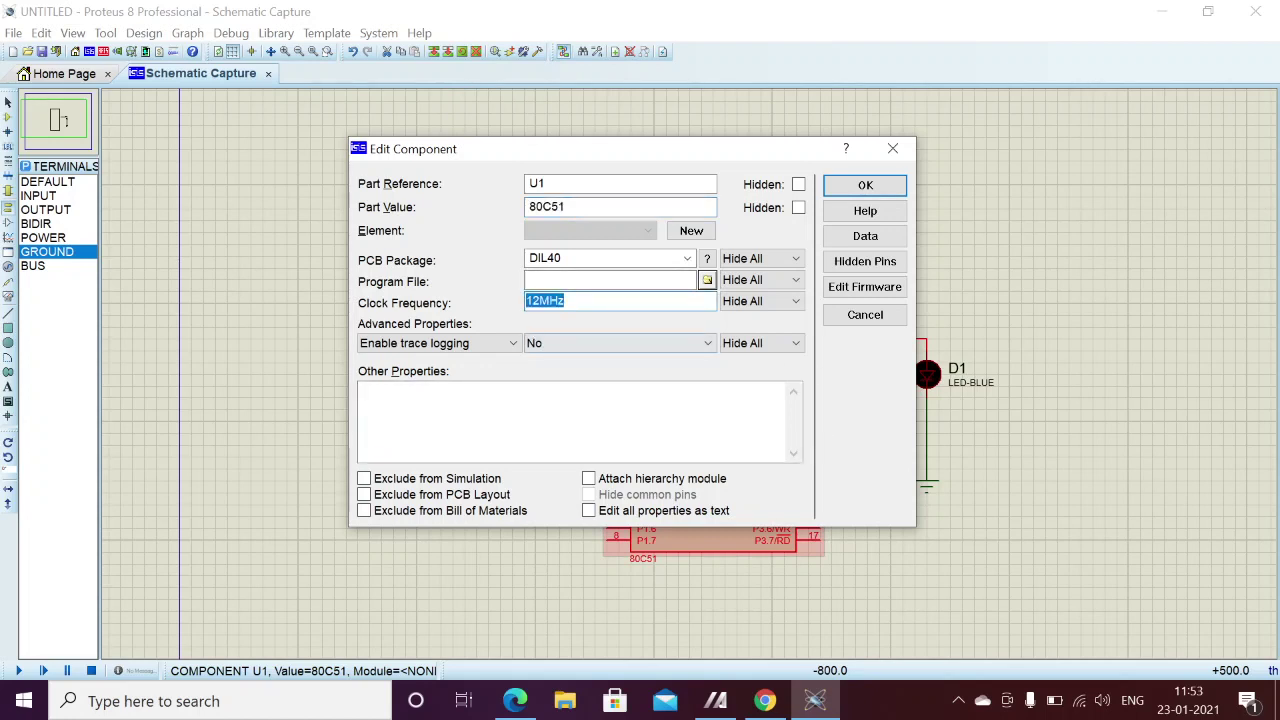
click(537, 301)
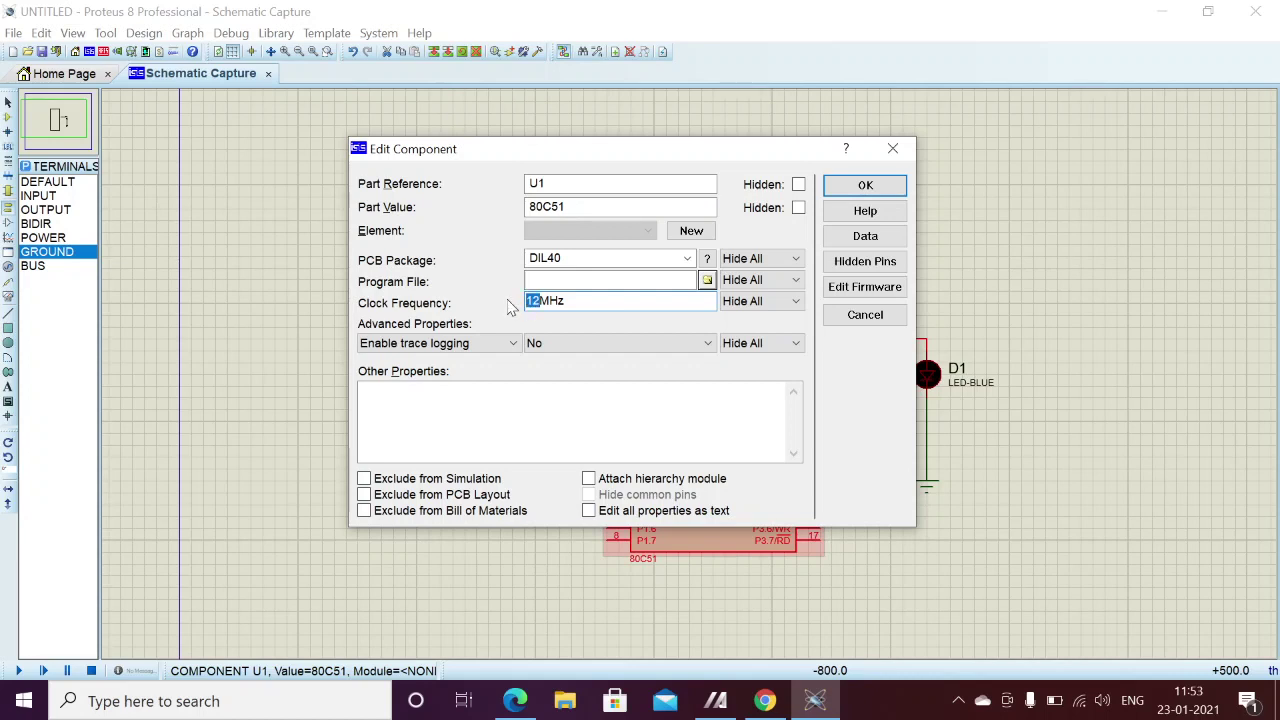
click(893, 150)
double_click(700, 390)
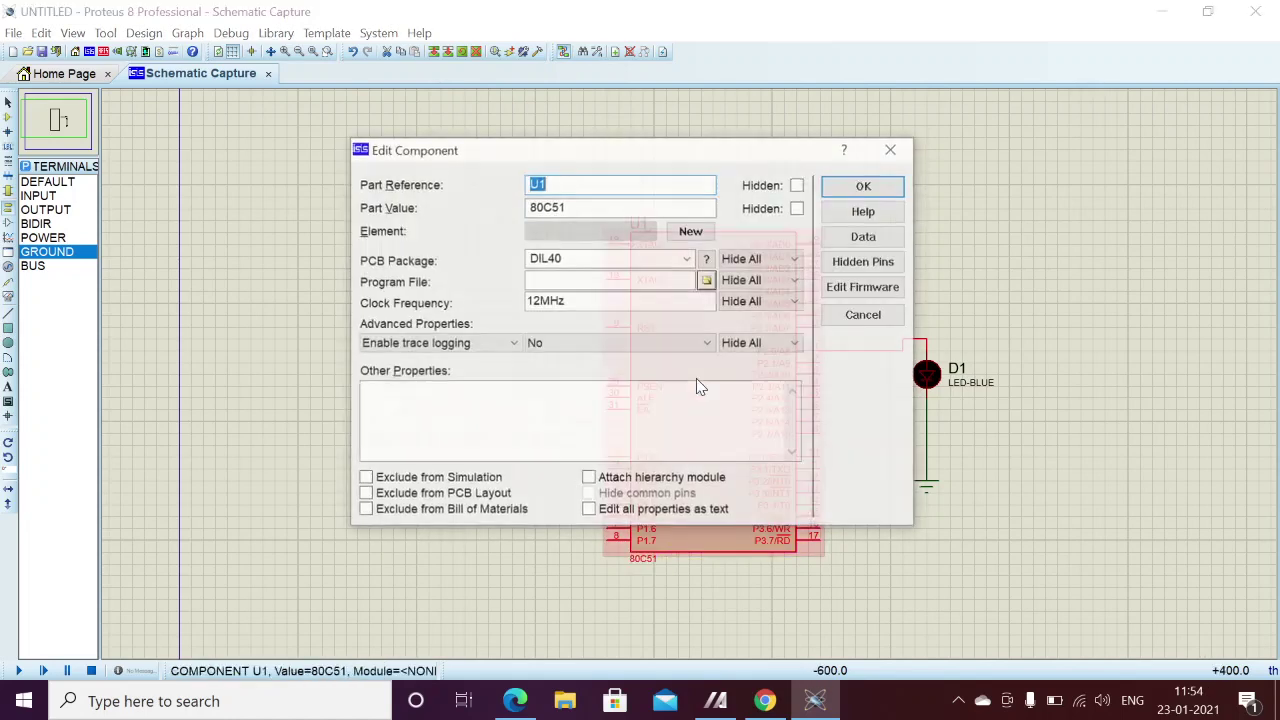
click(890, 150)
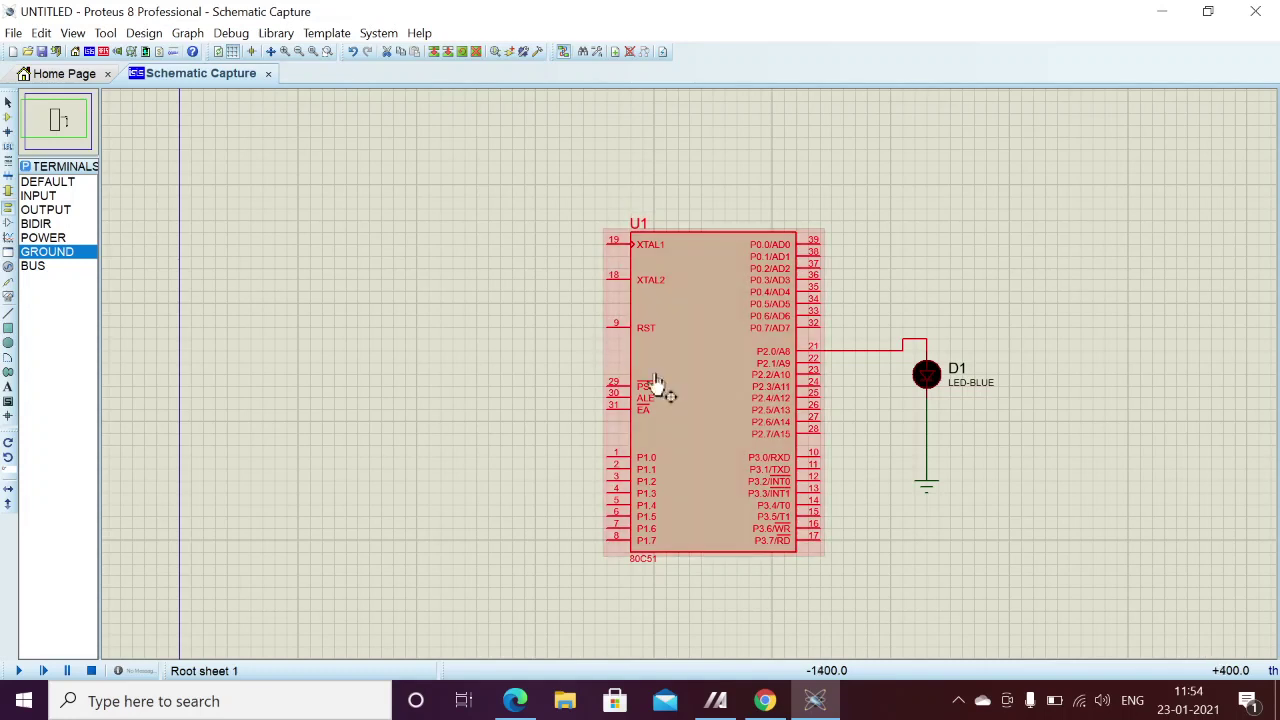
- Run and stop the simulation twice, lighting blue LED D1, then select U1
click(19, 671)
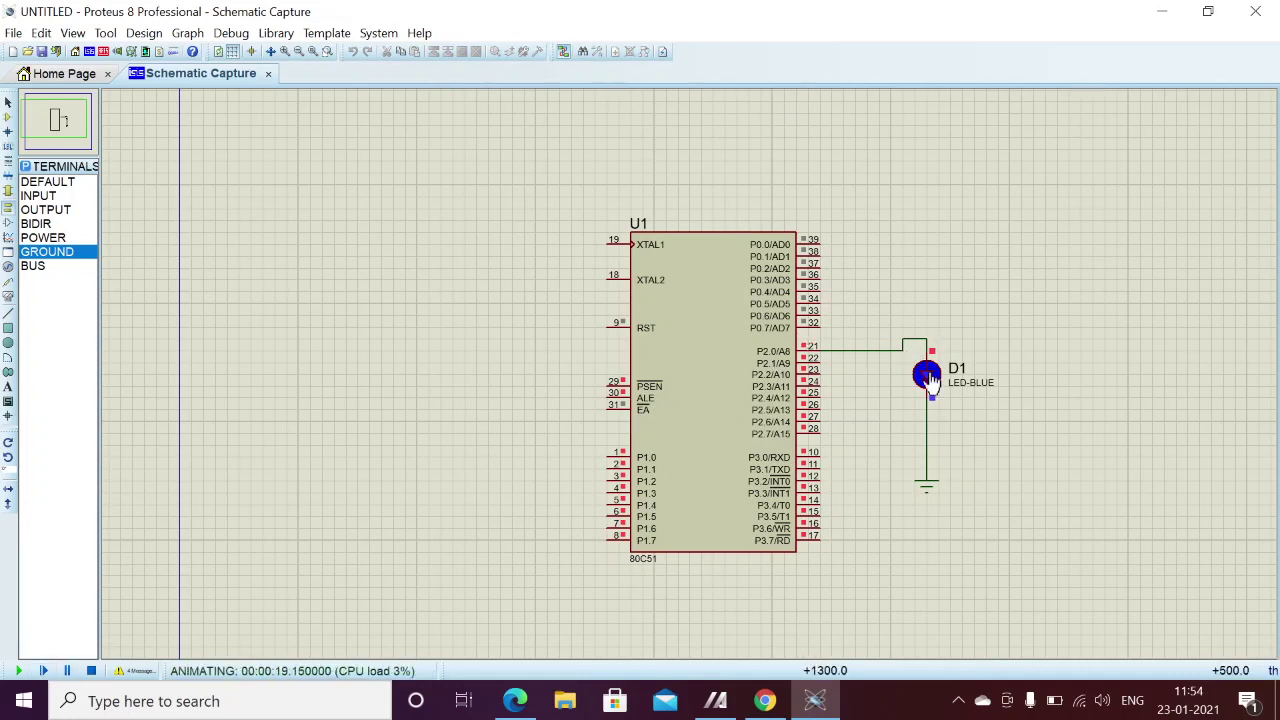
click(91, 671)
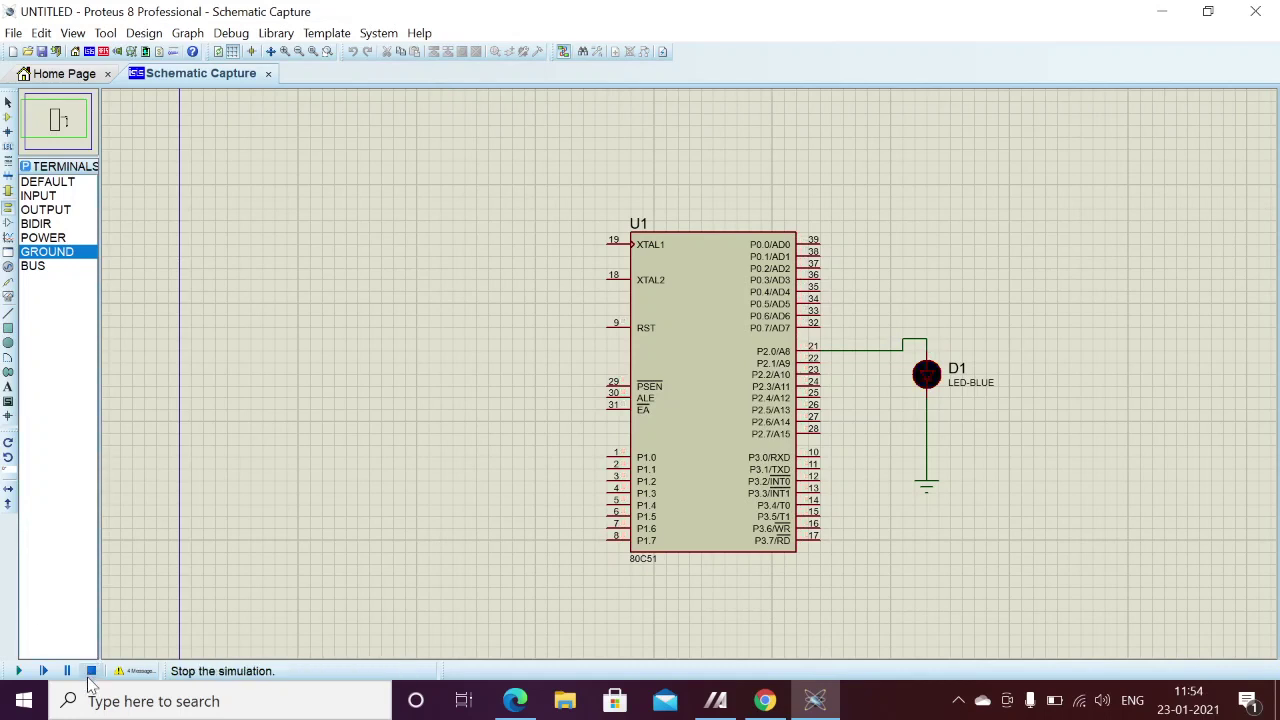
click(18, 671)
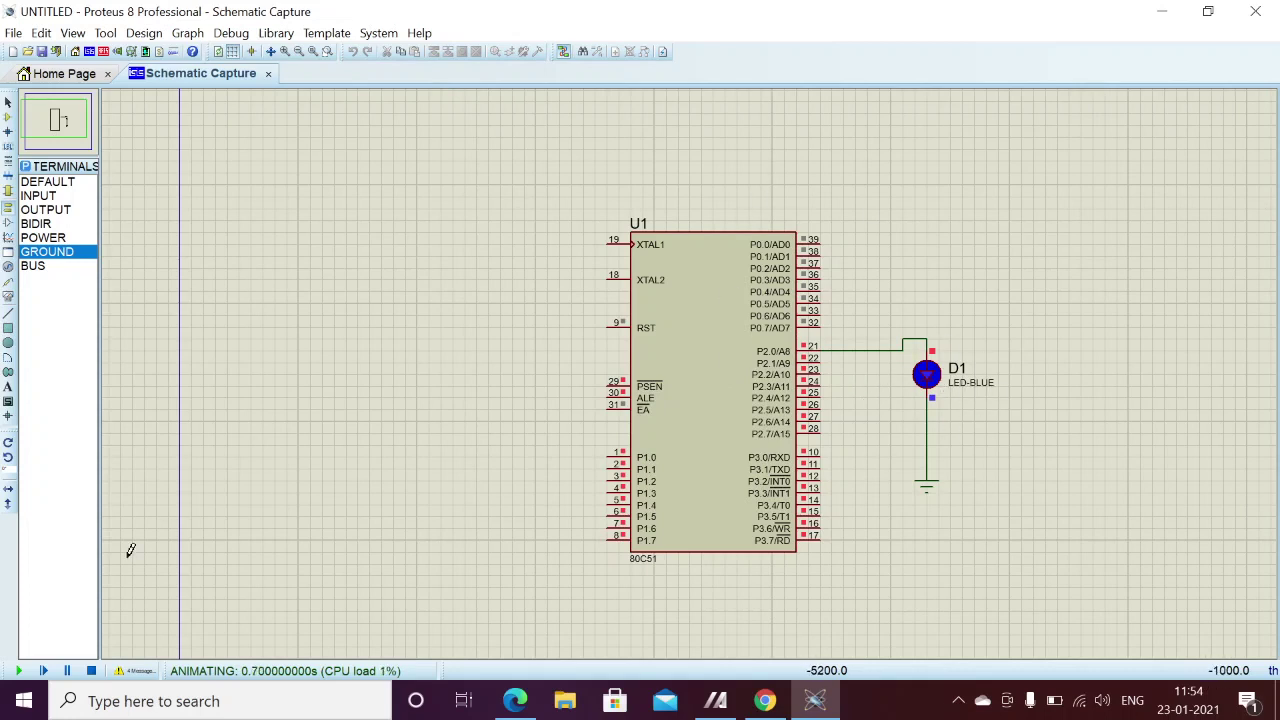
click(91, 671)
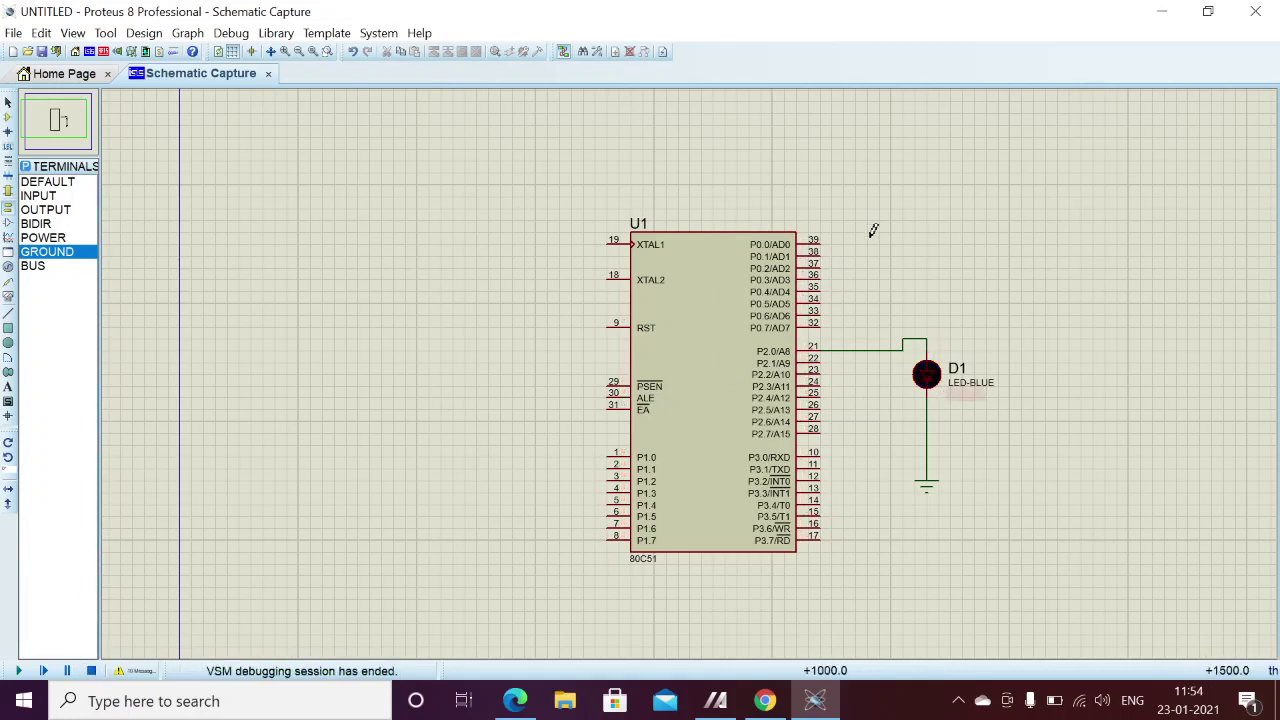
click(740, 276)
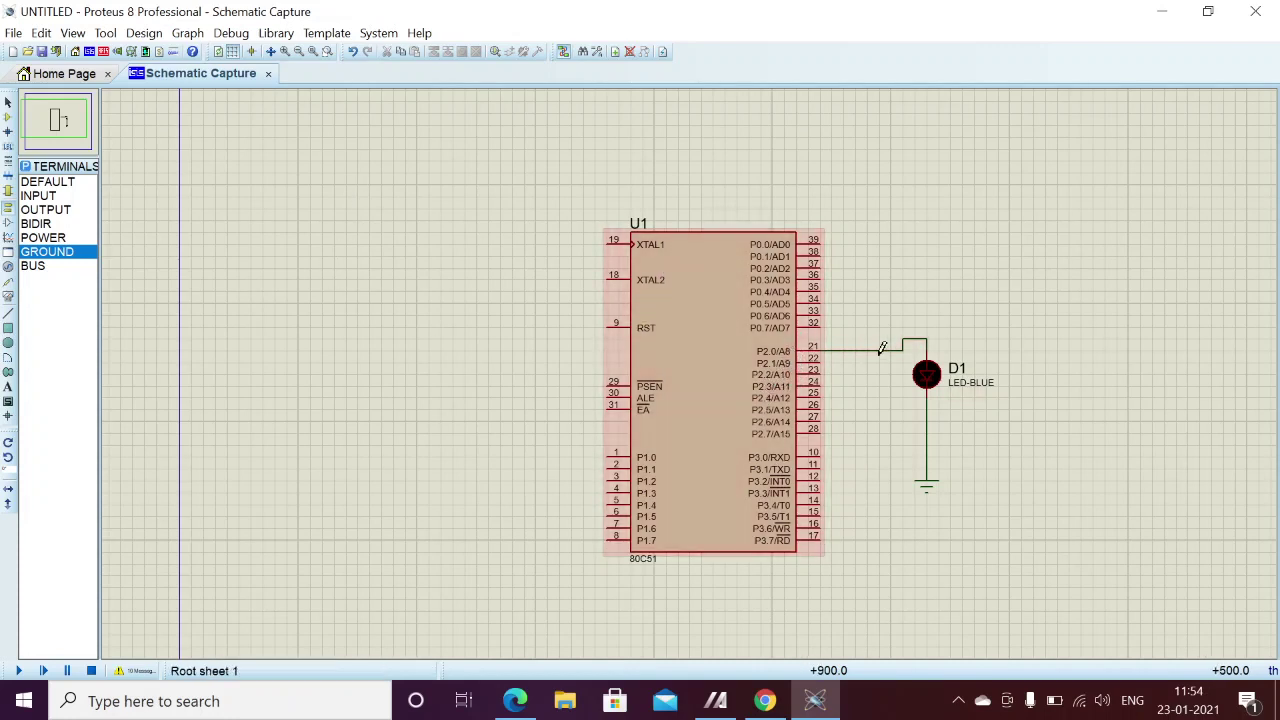
- Redraw the wire from D1 to U1 pin 21, then run and stop the simulation
click(880, 342)
click(836, 350)
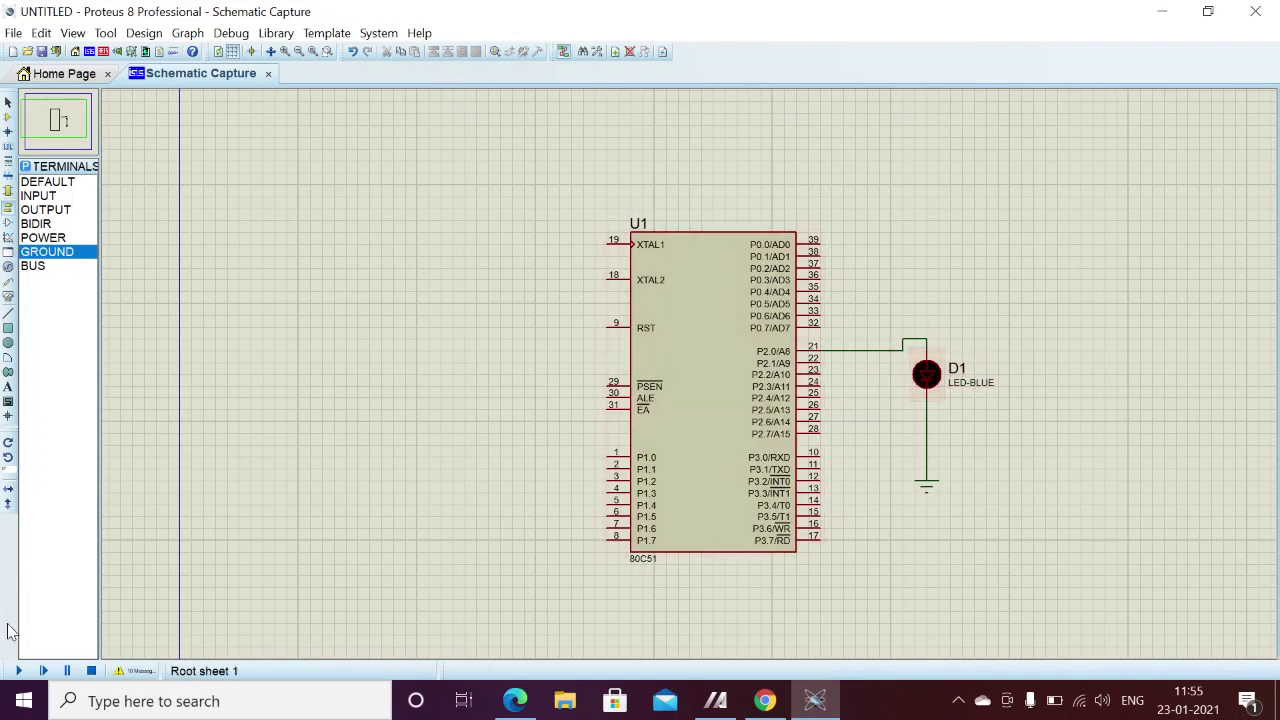
click(18, 671)
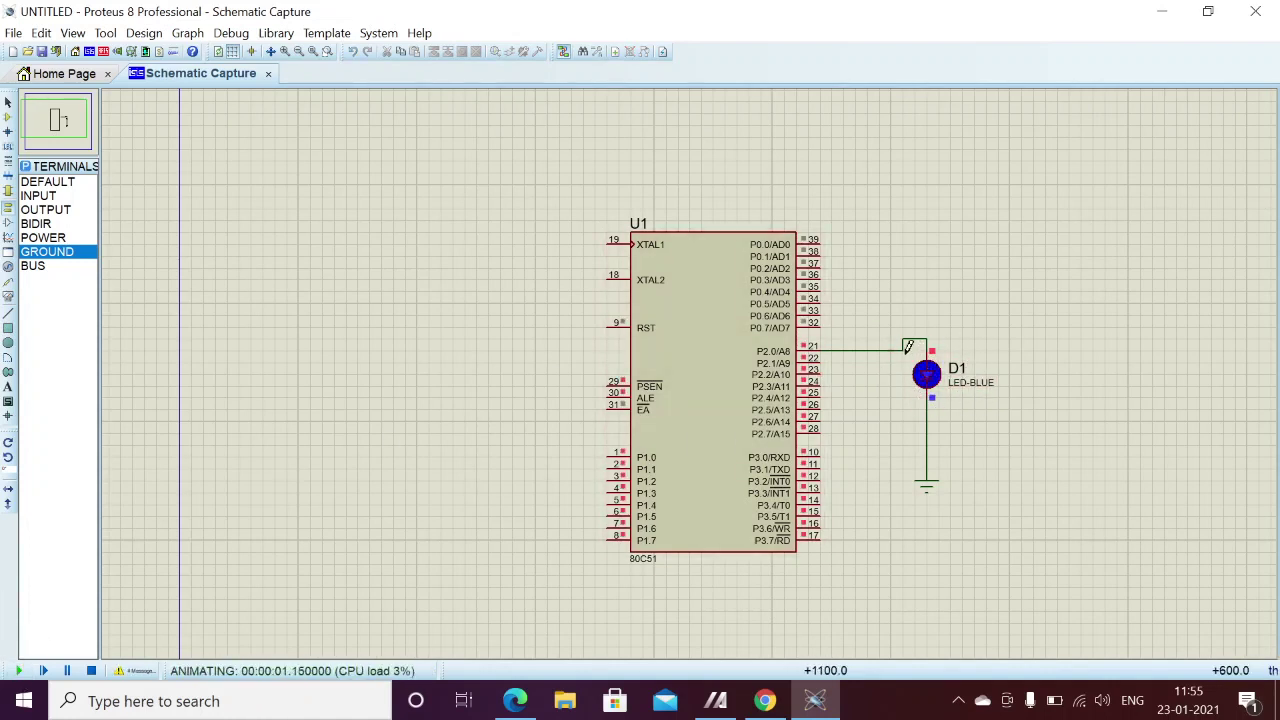
click(91, 671)
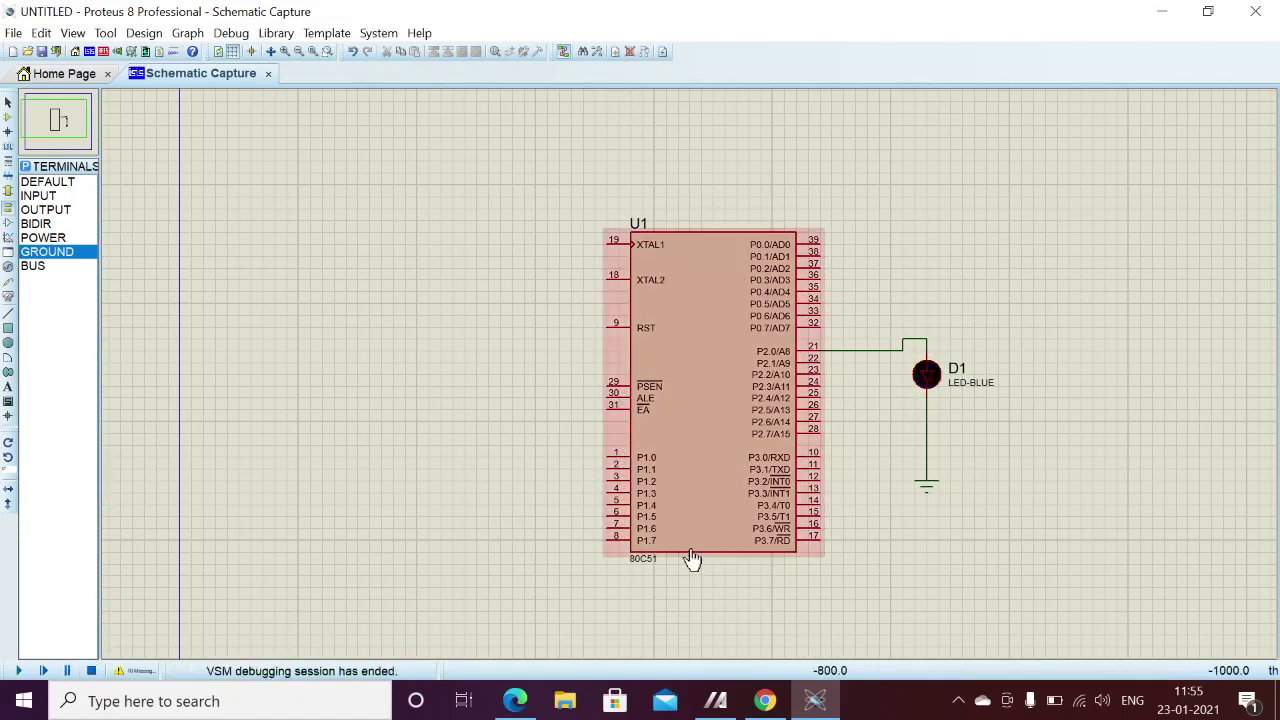
- Re-run the 'keil download c51' search in Chrome and open the Keil Product Downloads result
click(764, 701)
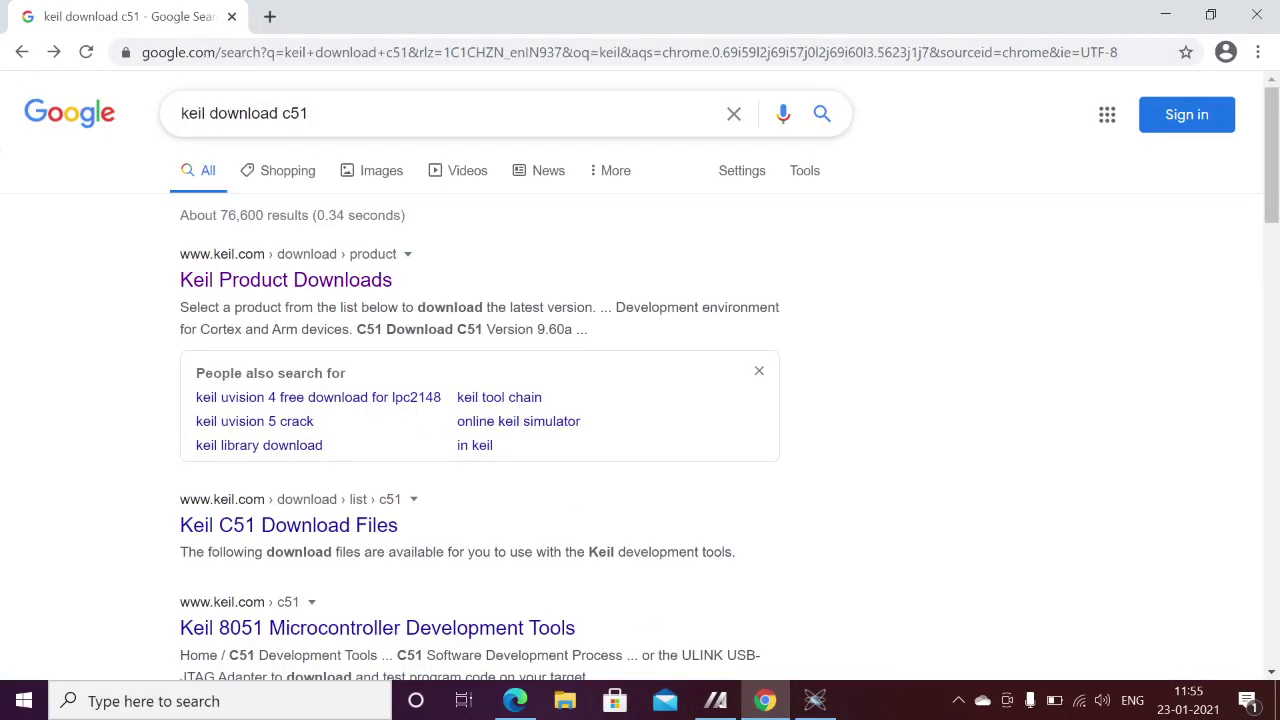
double_click(197, 113)
click(284, 113)
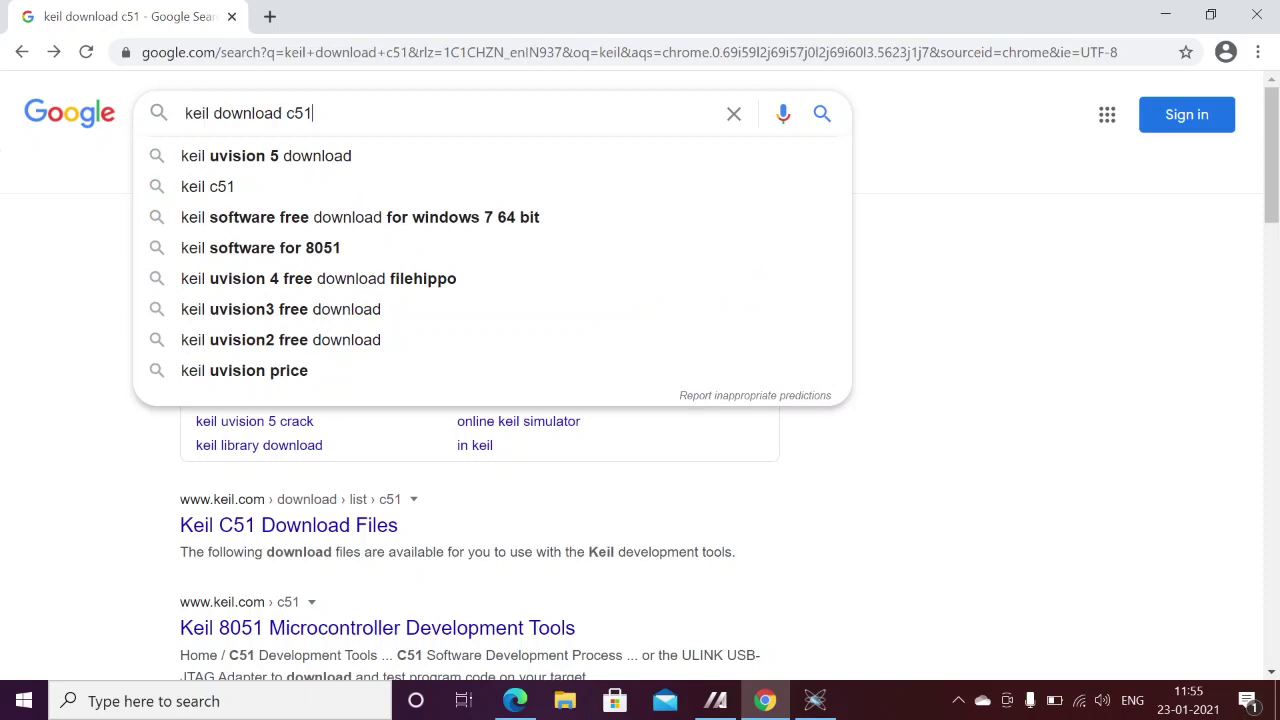
click(823, 115)
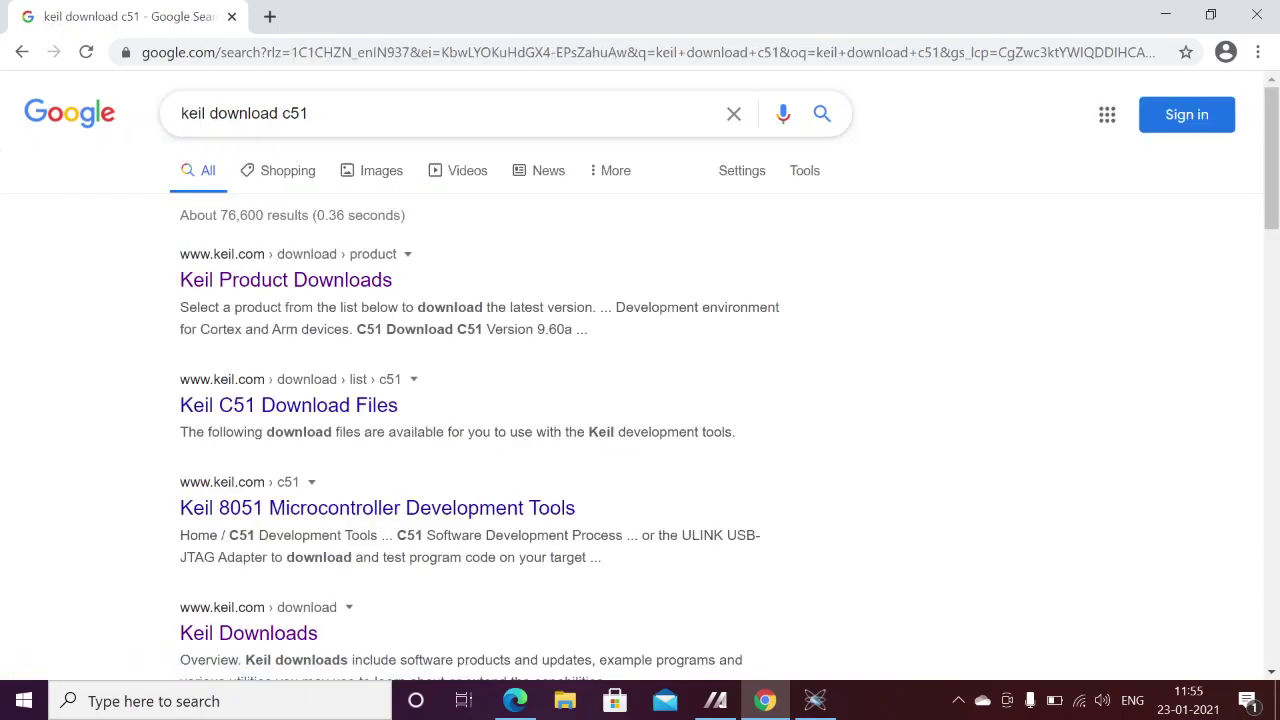
click(190, 284)
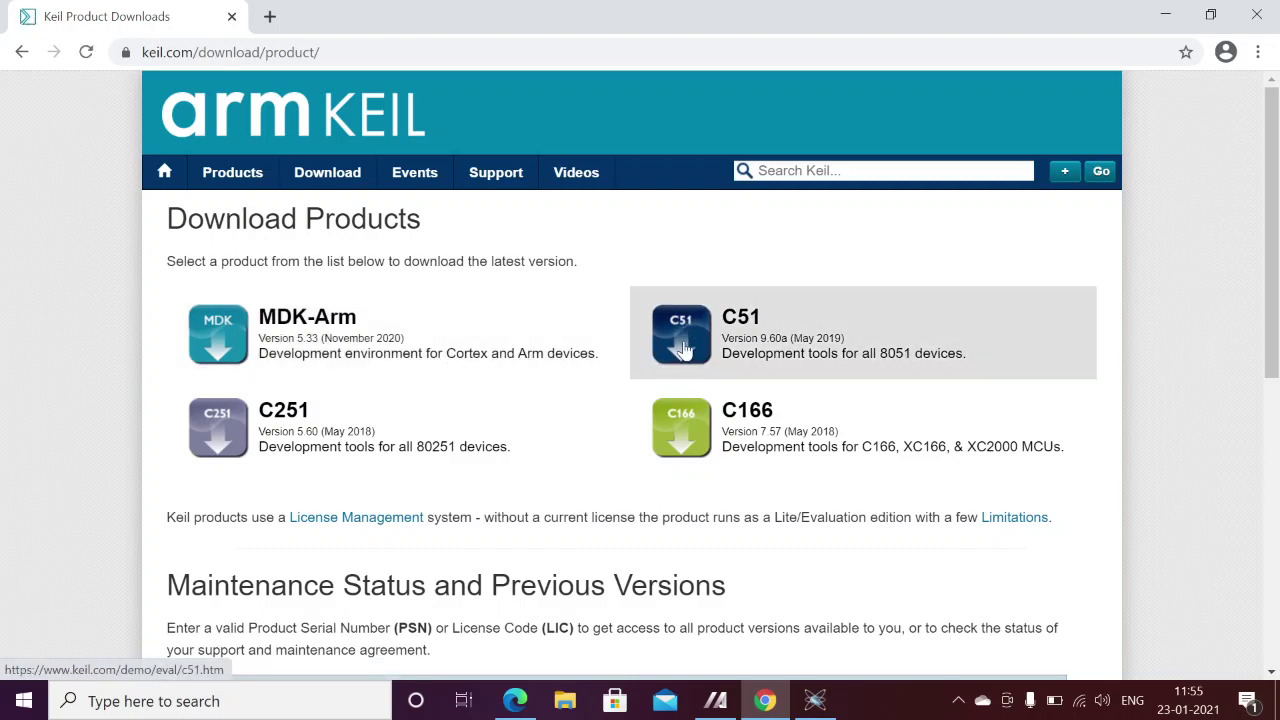
- Open the C51 product download page from the Keil downloads list
click(871, 316)
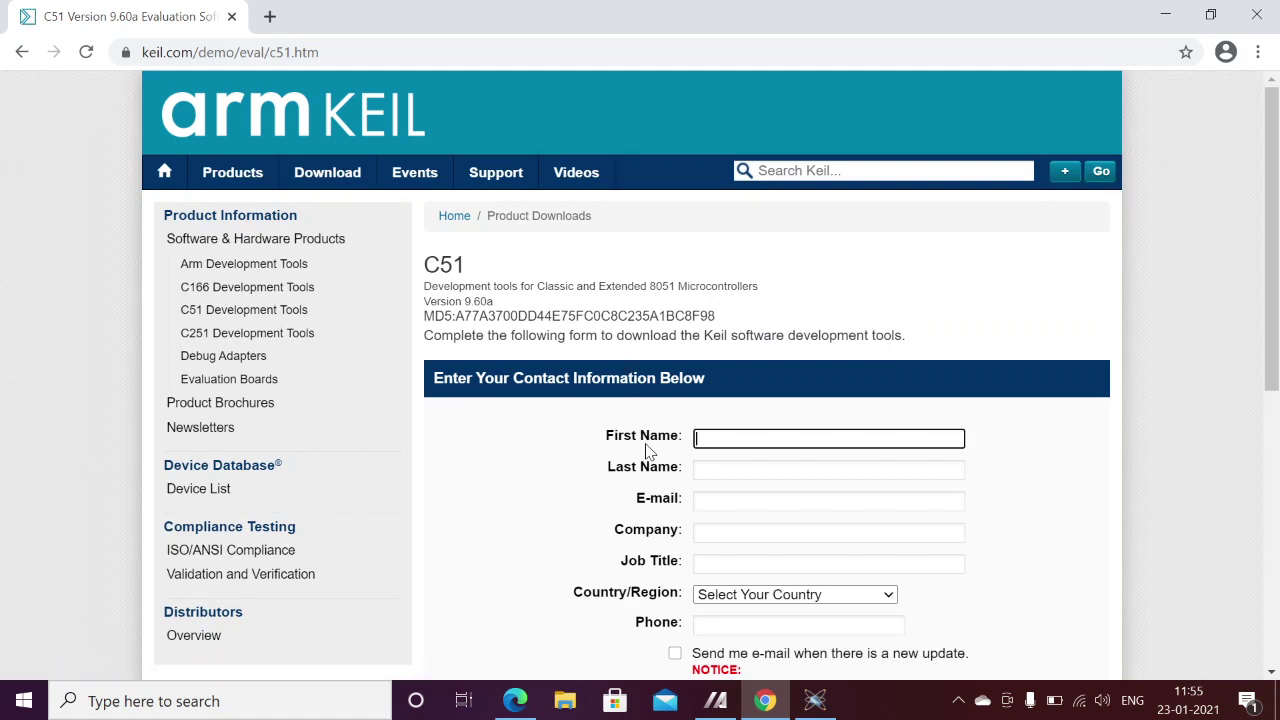
scroll(640, 400, down, 2)
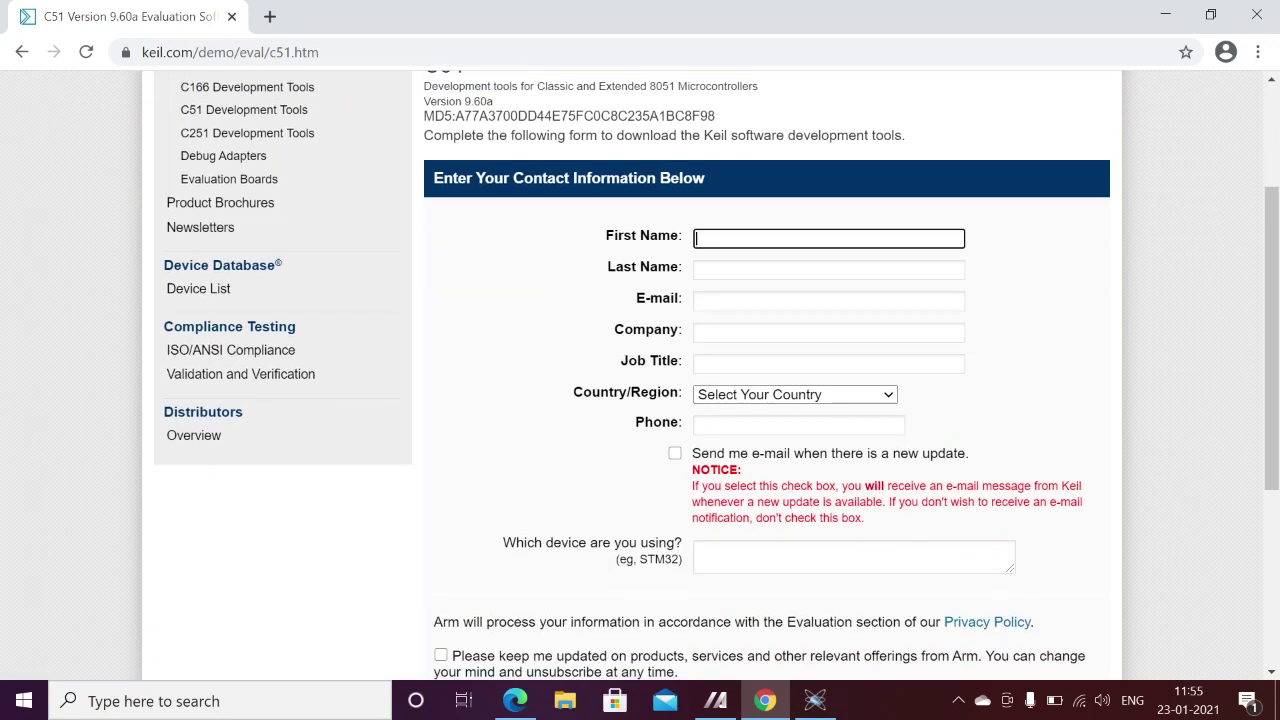
scroll(640, 400, up, 2)
double_click(444, 264)
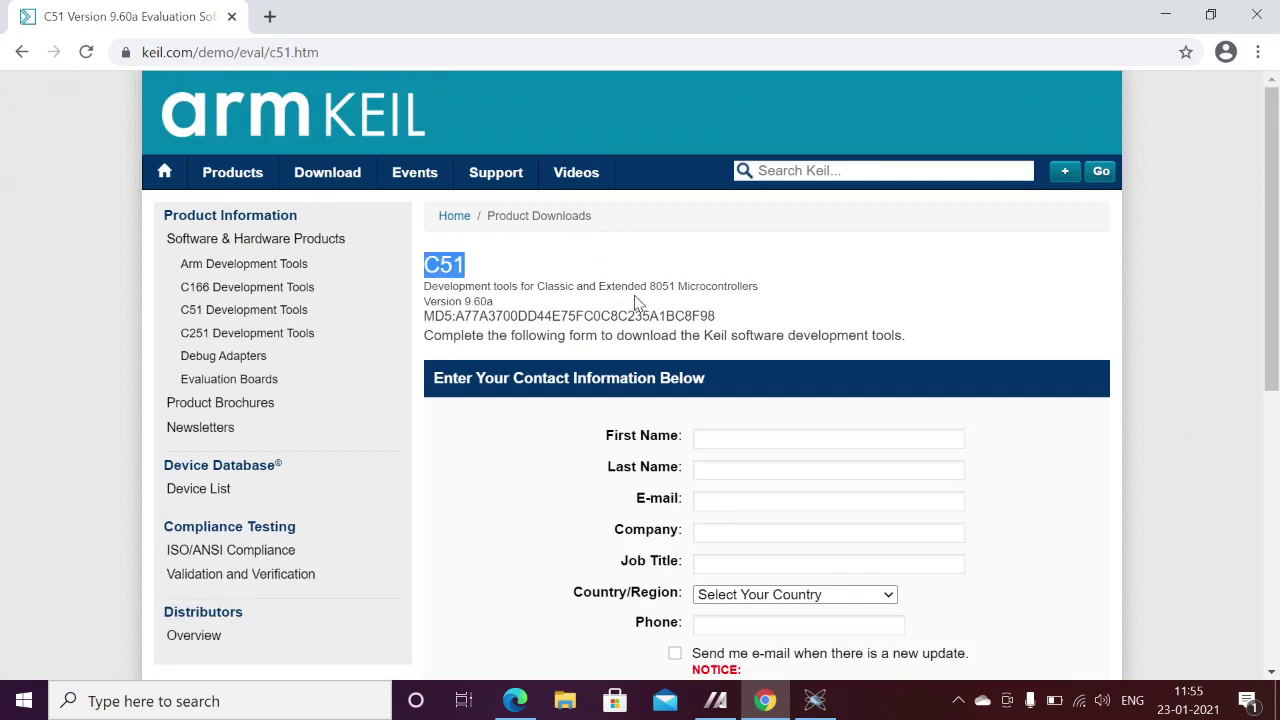
scroll(637, 302, down, 3)
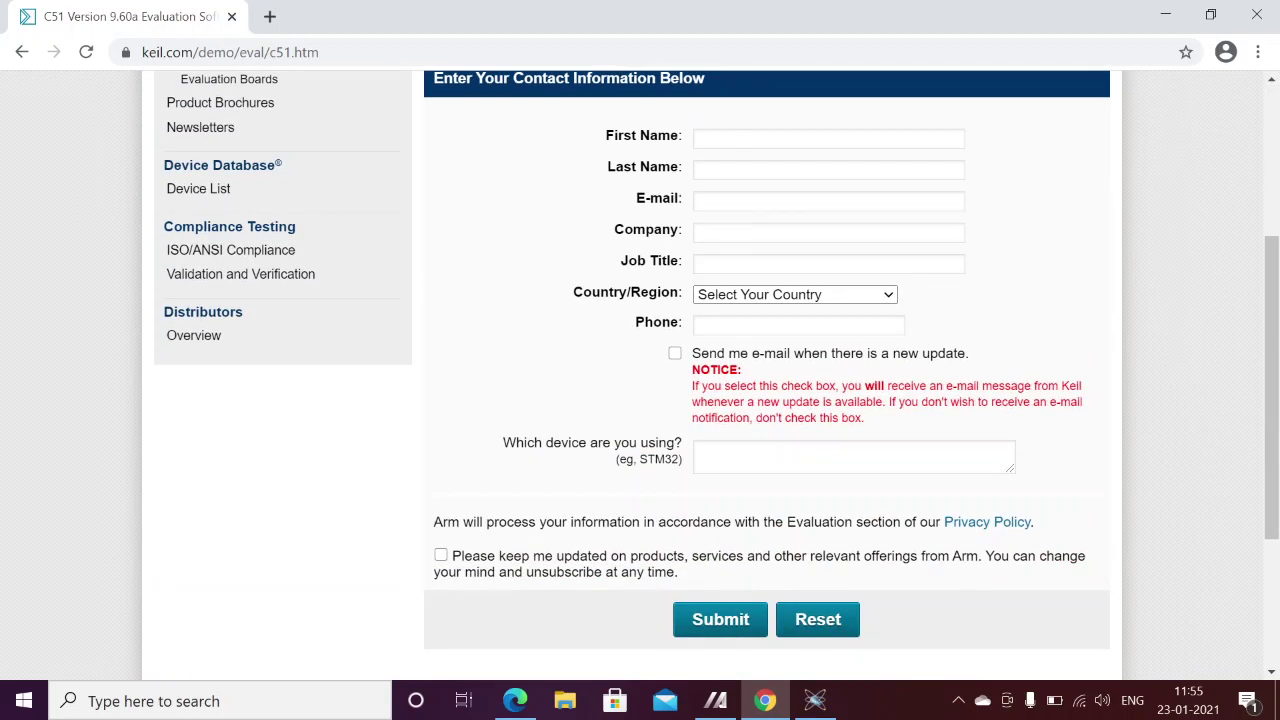
- Step through the form's name, e-mail, company, job title and device fields, then switch to Edge
click(728, 142)
double_click(640, 198)
click(700, 200)
click(829, 232)
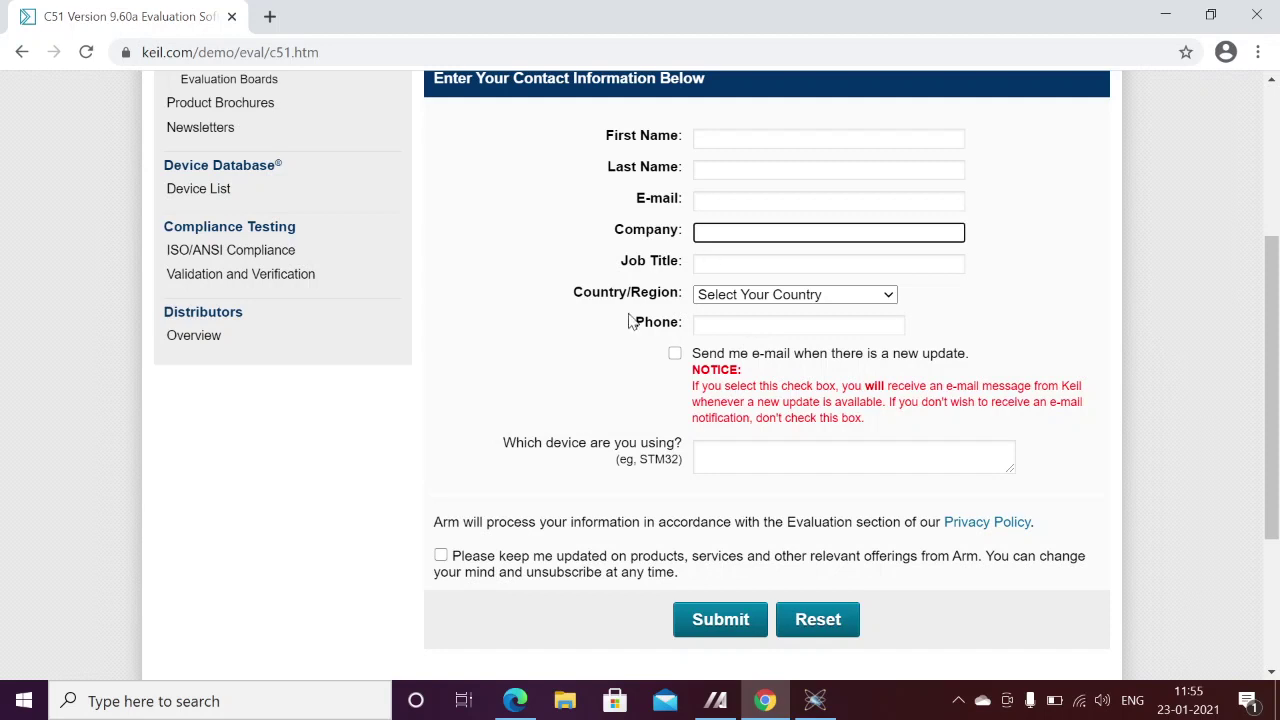
click(738, 265)
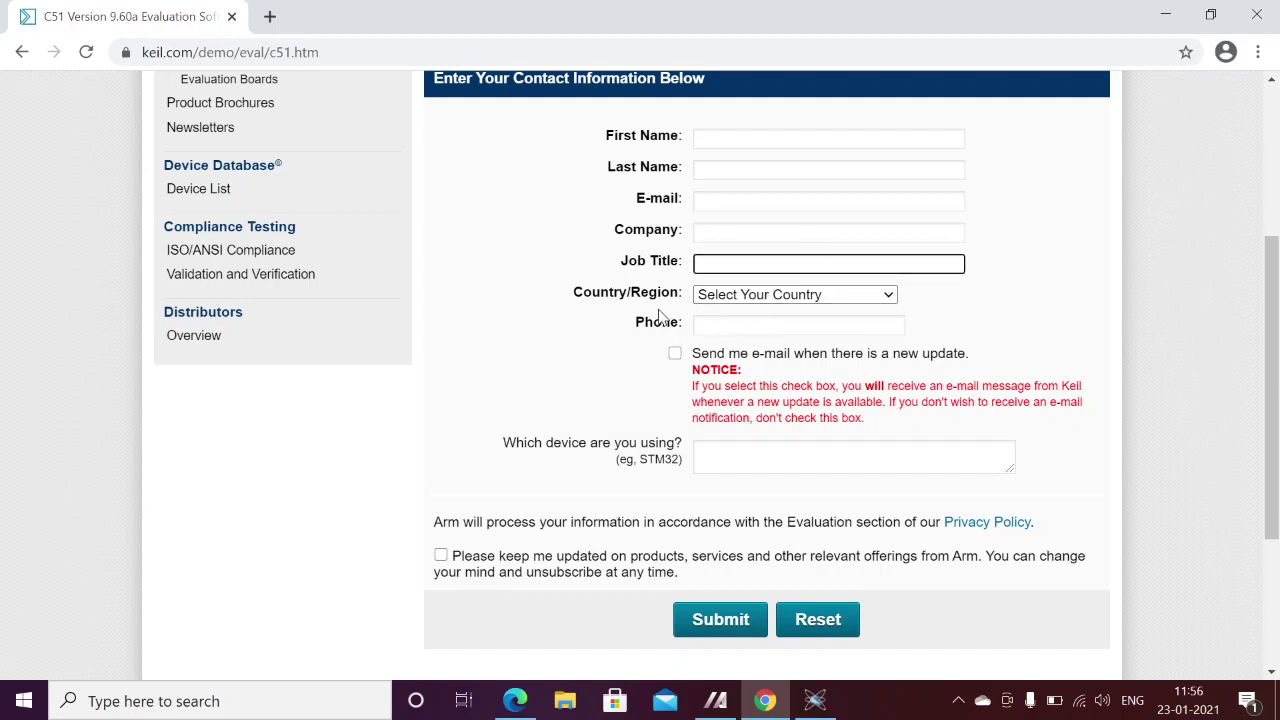
click(720, 458)
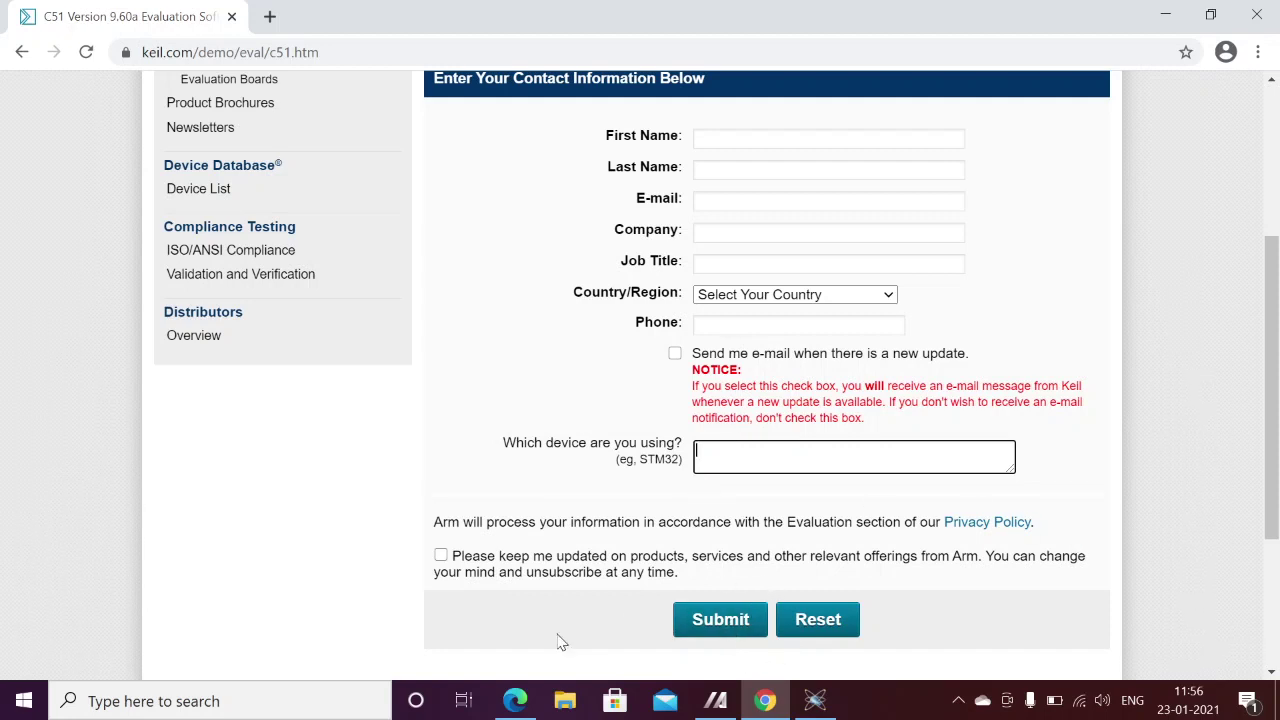
click(533, 688)
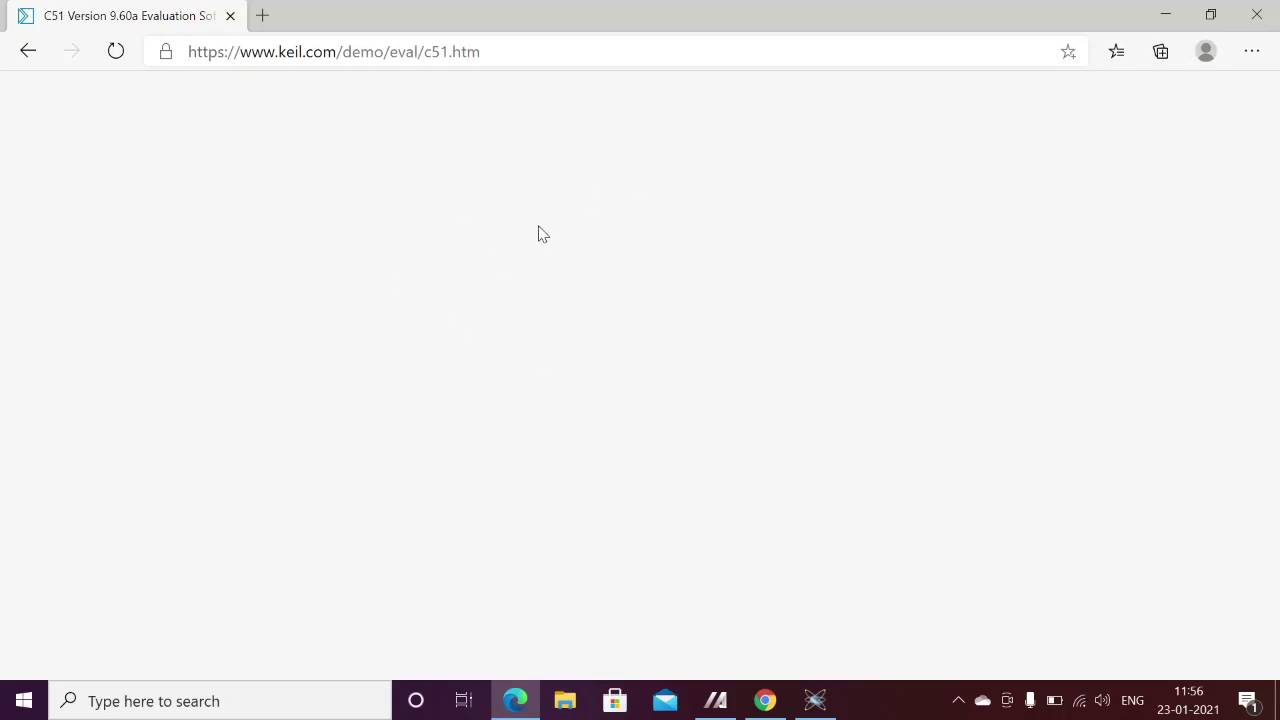
- Reload keil.com/demo/eval/c51.htm in Edge to show the C51V960A.EXE download link
click(470, 52)
key(Return)
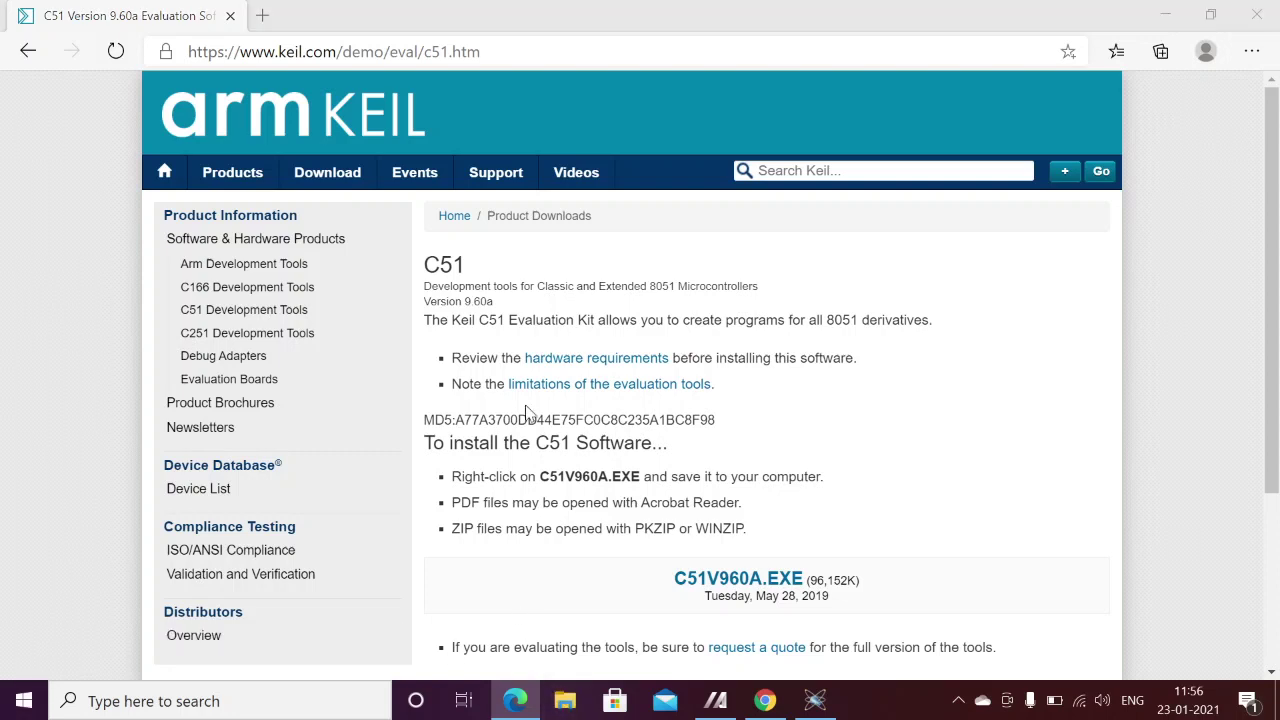
- Browse File Explorer to the SW folder inside AR on New Volume (D:)
click(565, 701)
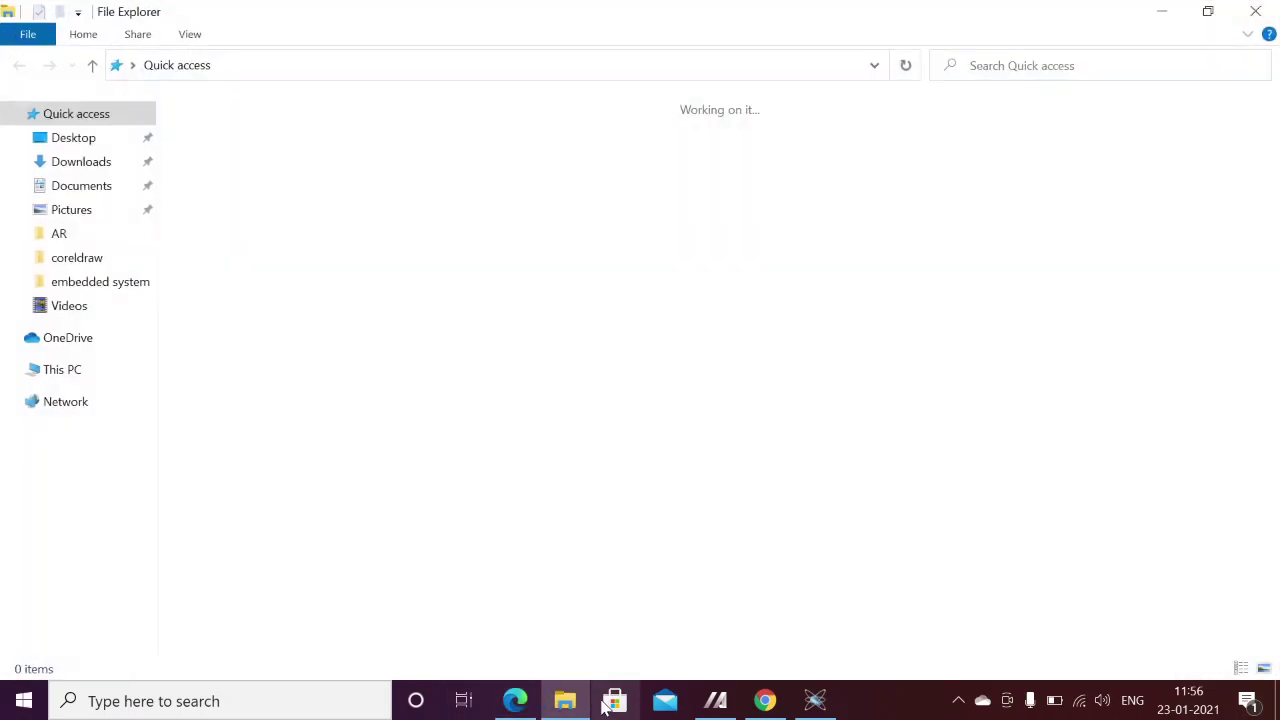
click(90, 562)
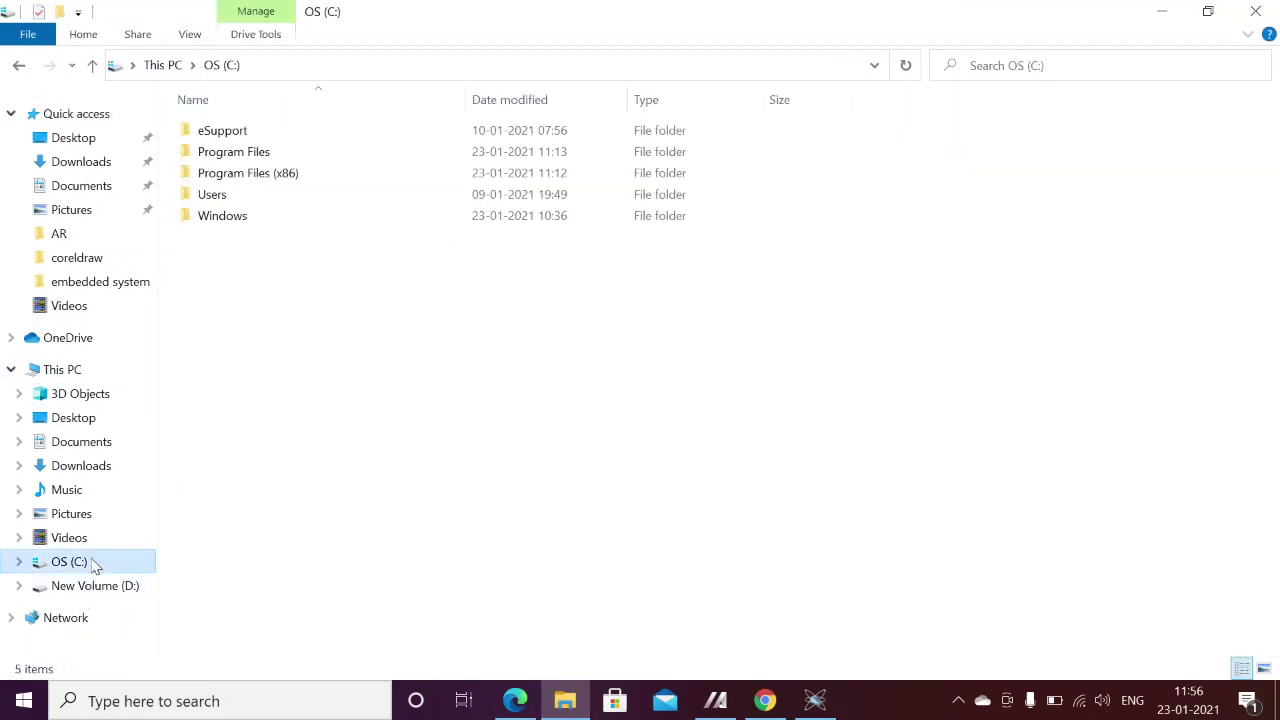
click(128, 585)
double_click(206, 152)
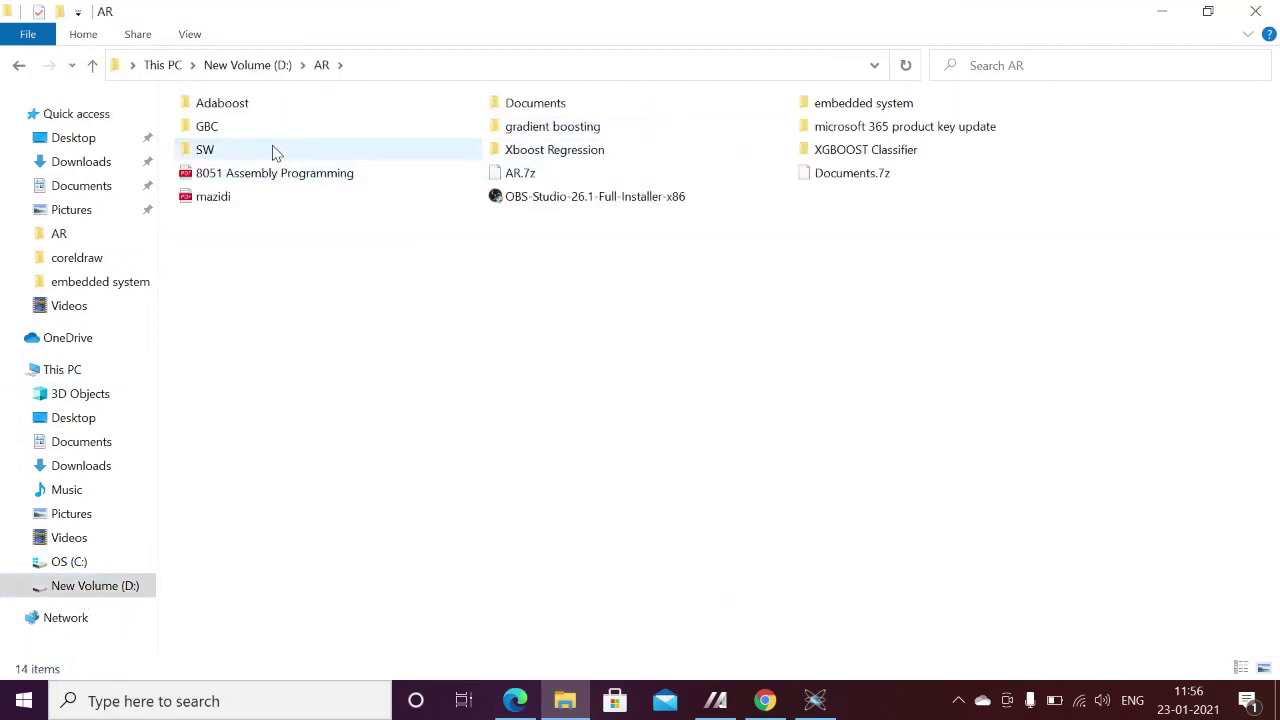
double_click(275, 150)
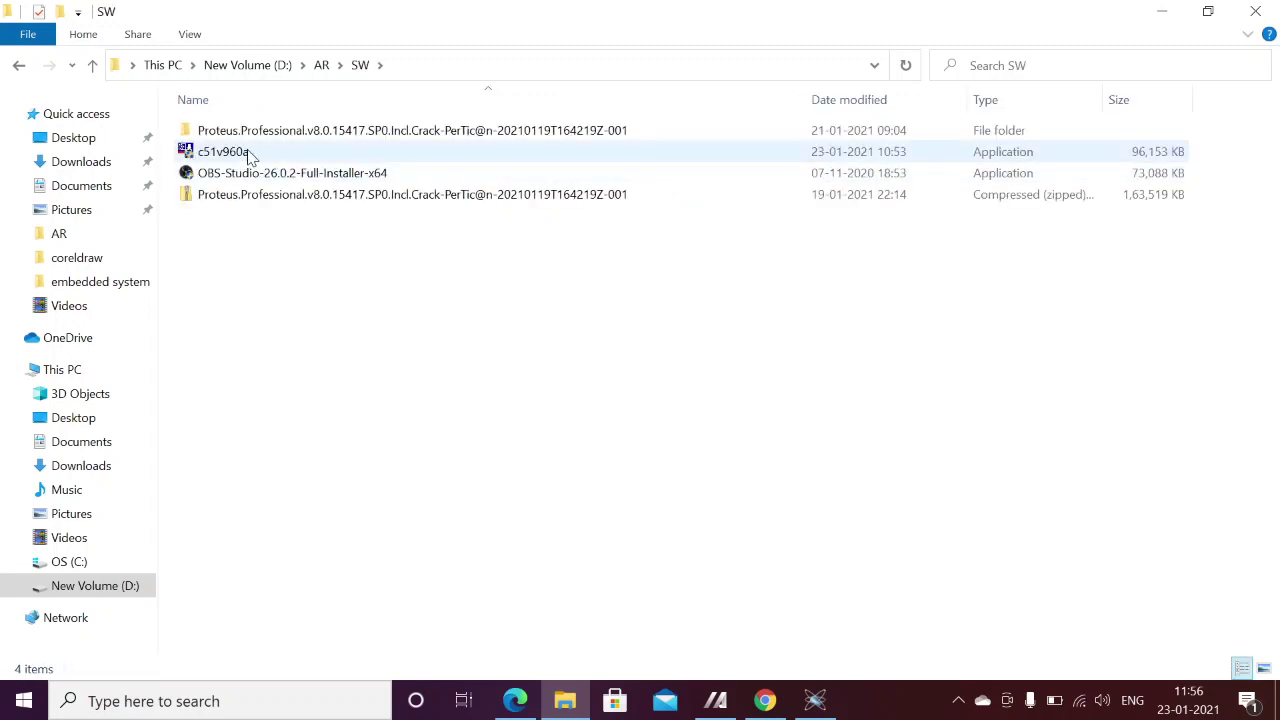
- Minimize the browser and launch the c51v960a installer from the SW folder
click(515, 700)
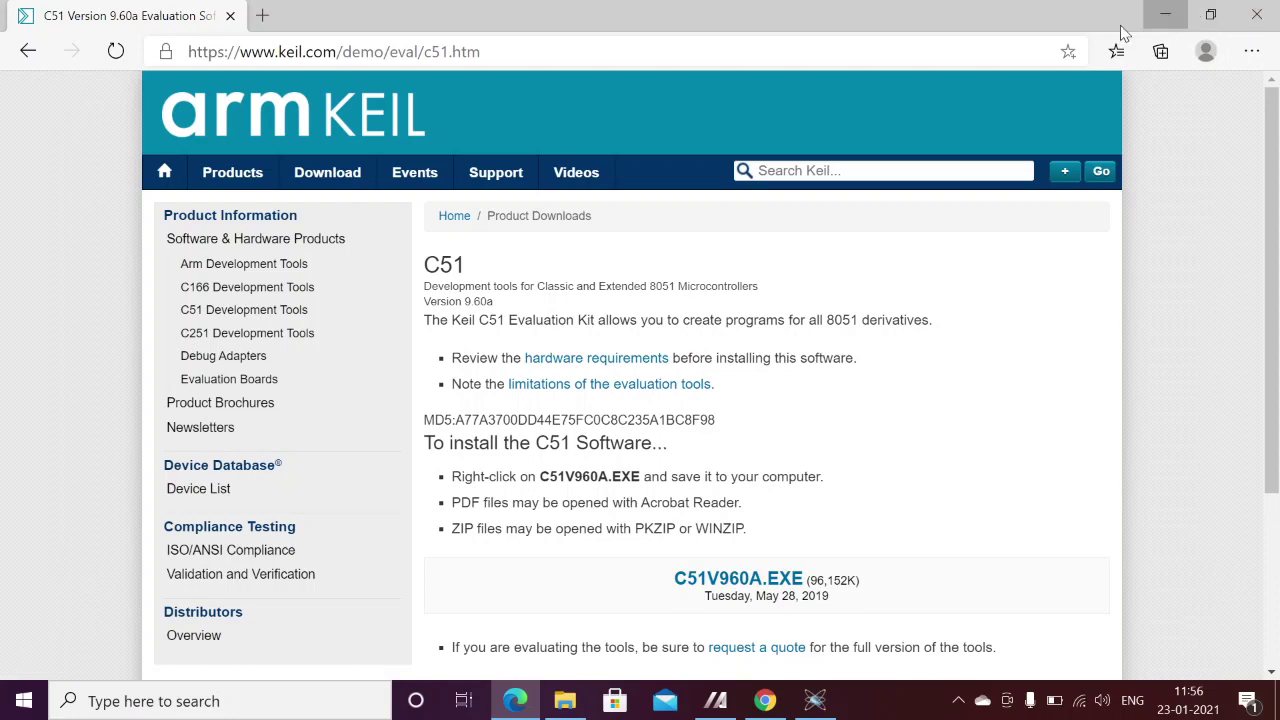
click(1165, 15)
double_click(242, 152)
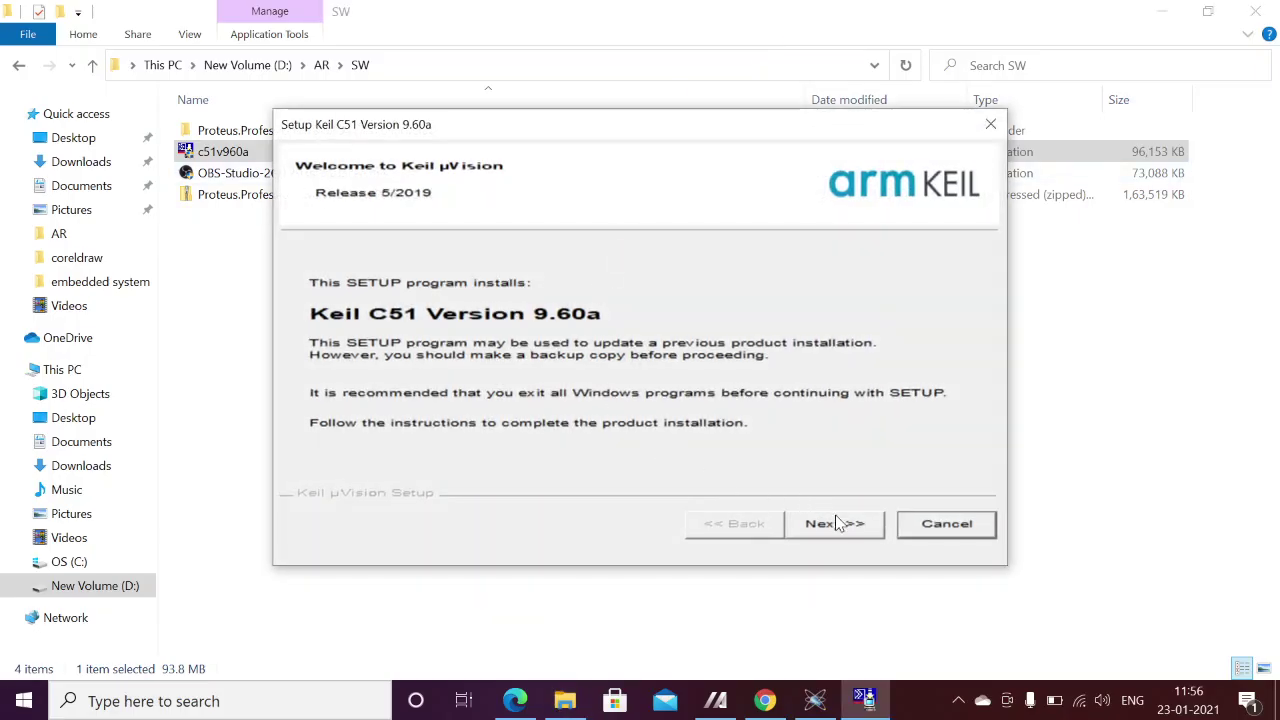
- Accept the Keil C51 licence agreement and keep C:\Keil_v5 as the install folder
click(840, 524)
click(610, 464)
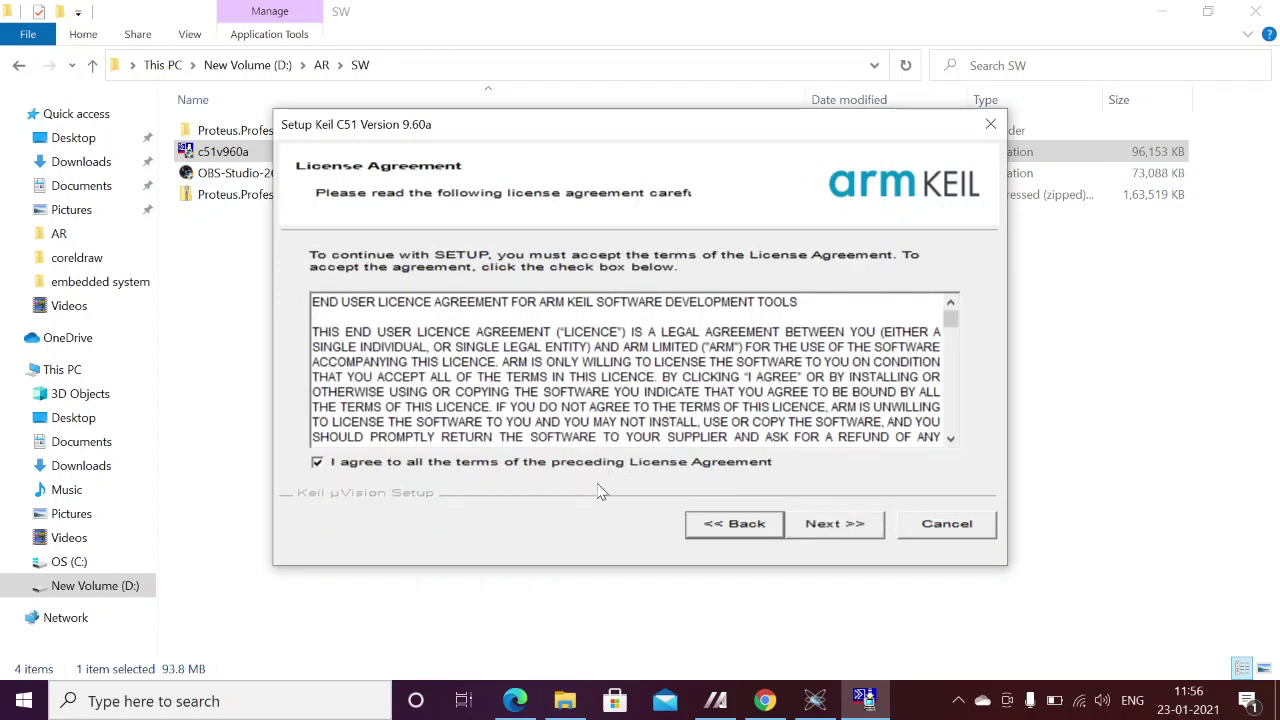
click(826, 523)
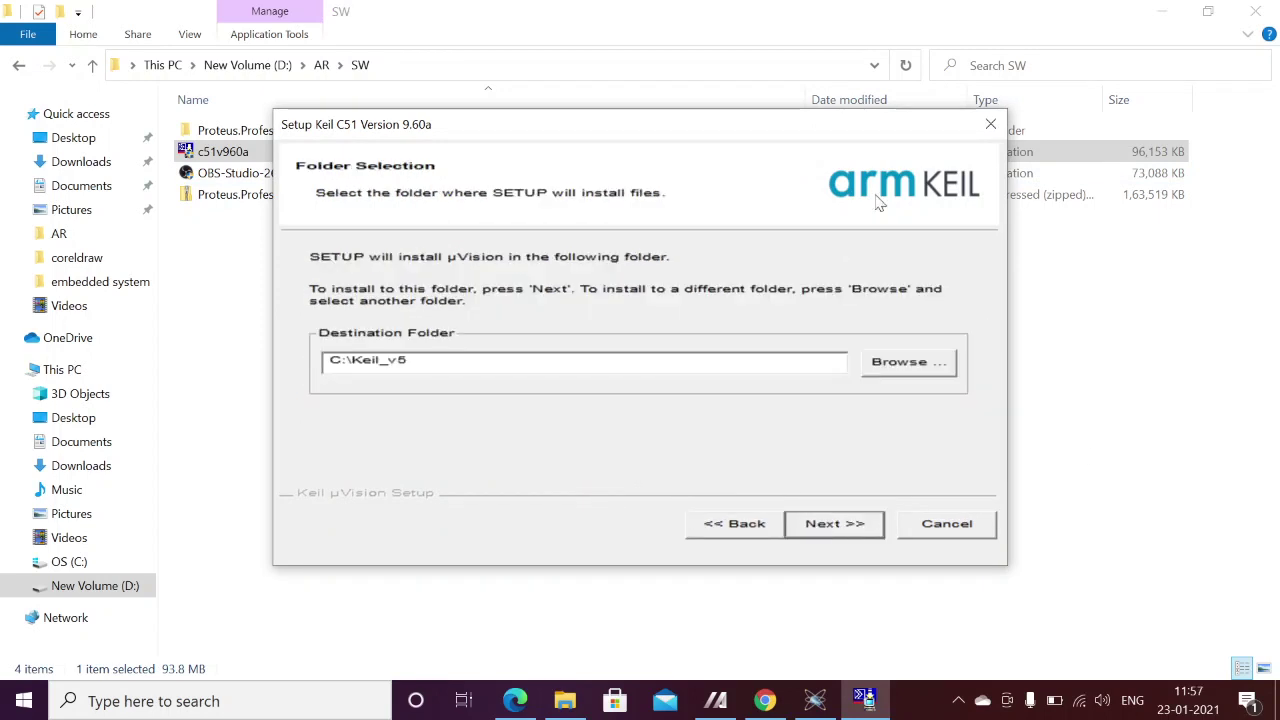
click(833, 522)
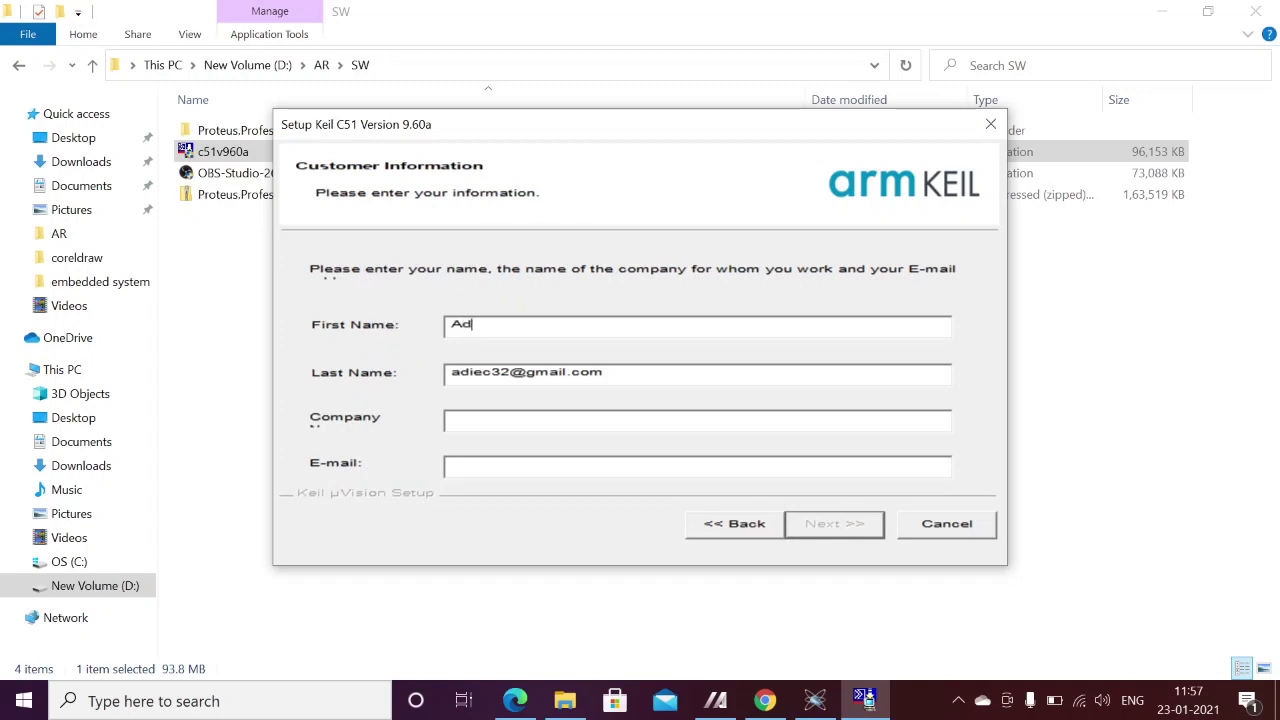
- Fill in the customer's name, company and e-mail details and start the installation
key(Tab)
text(E)
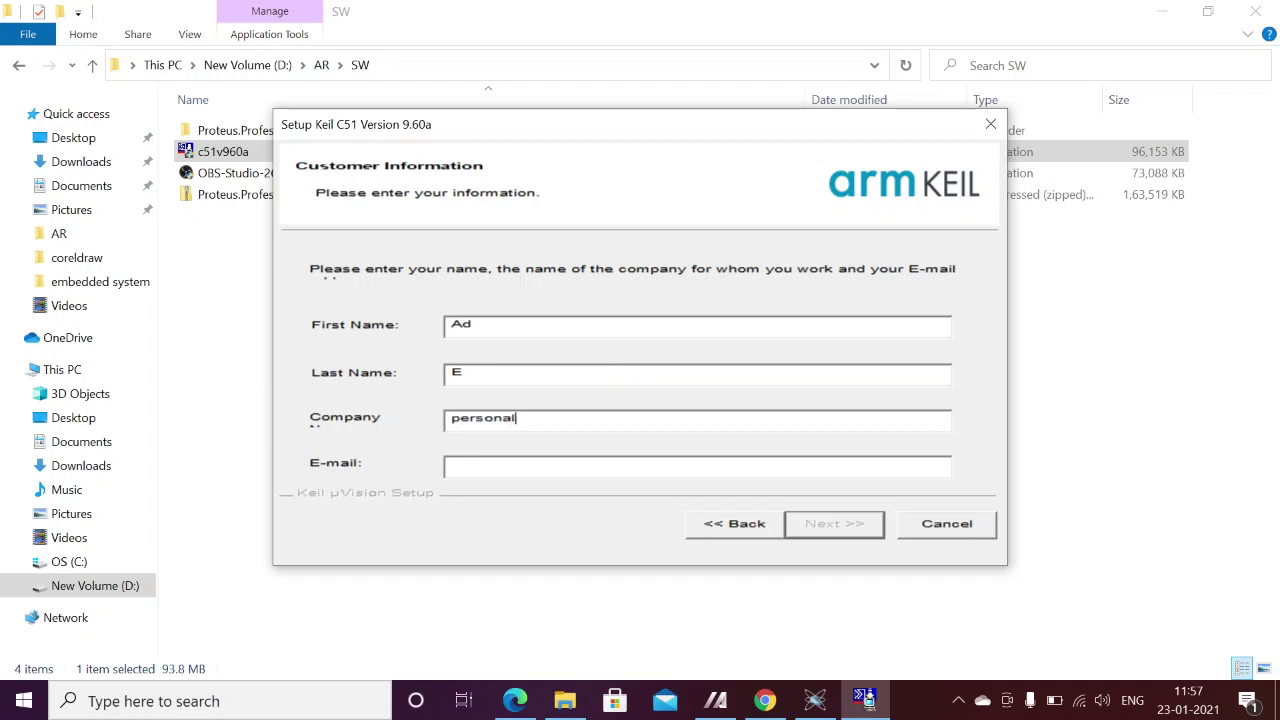
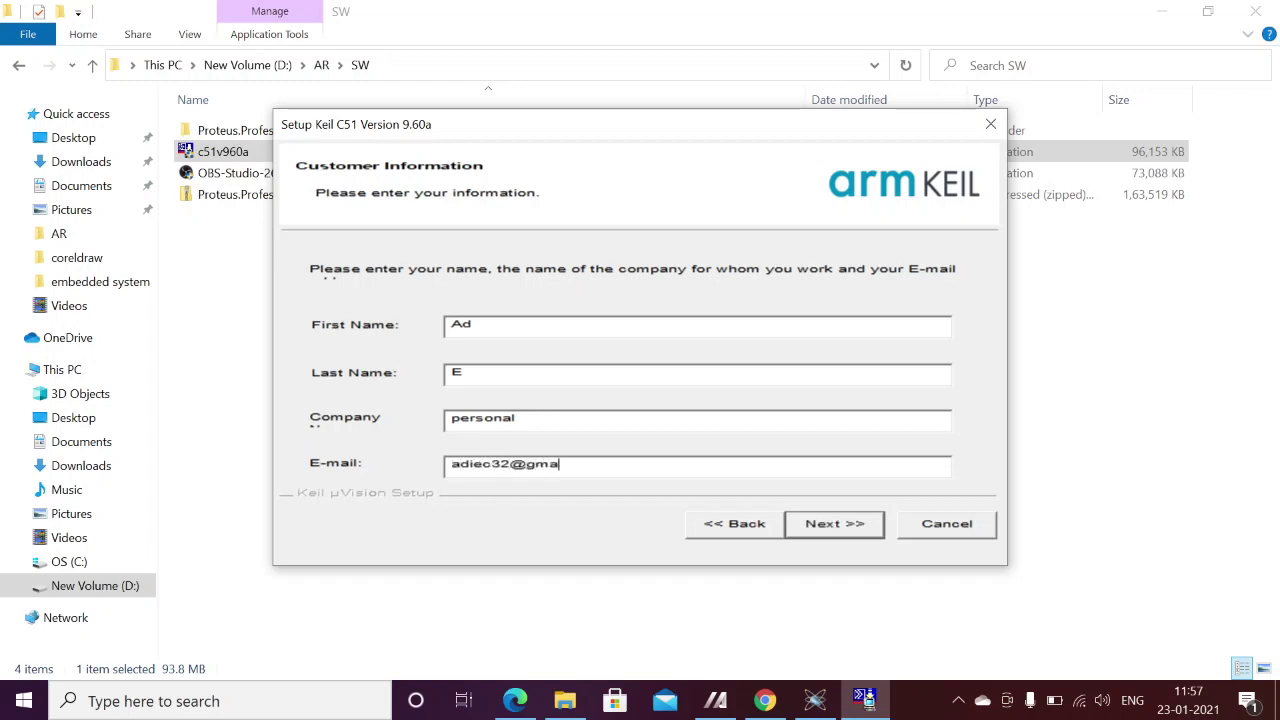
click(828, 527)
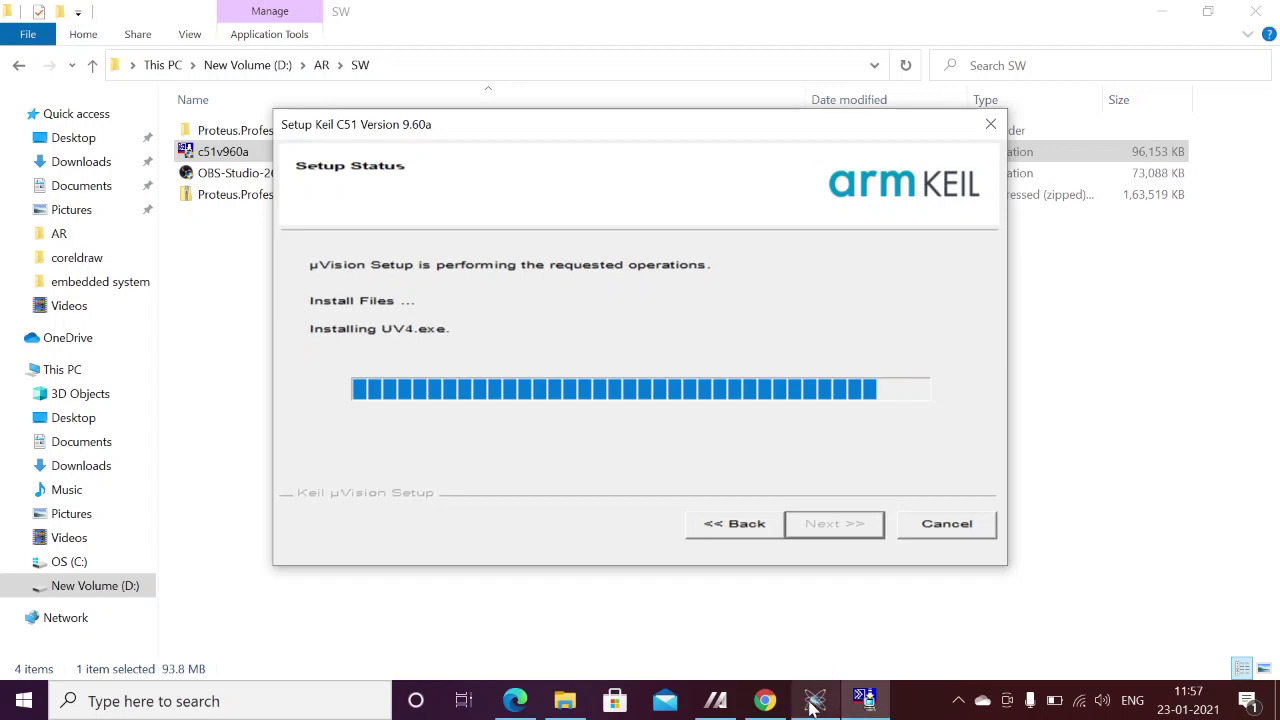
- Finish the Keil C51 Version 9.60a setup and close the SW folder window
mouse_move(866, 700)
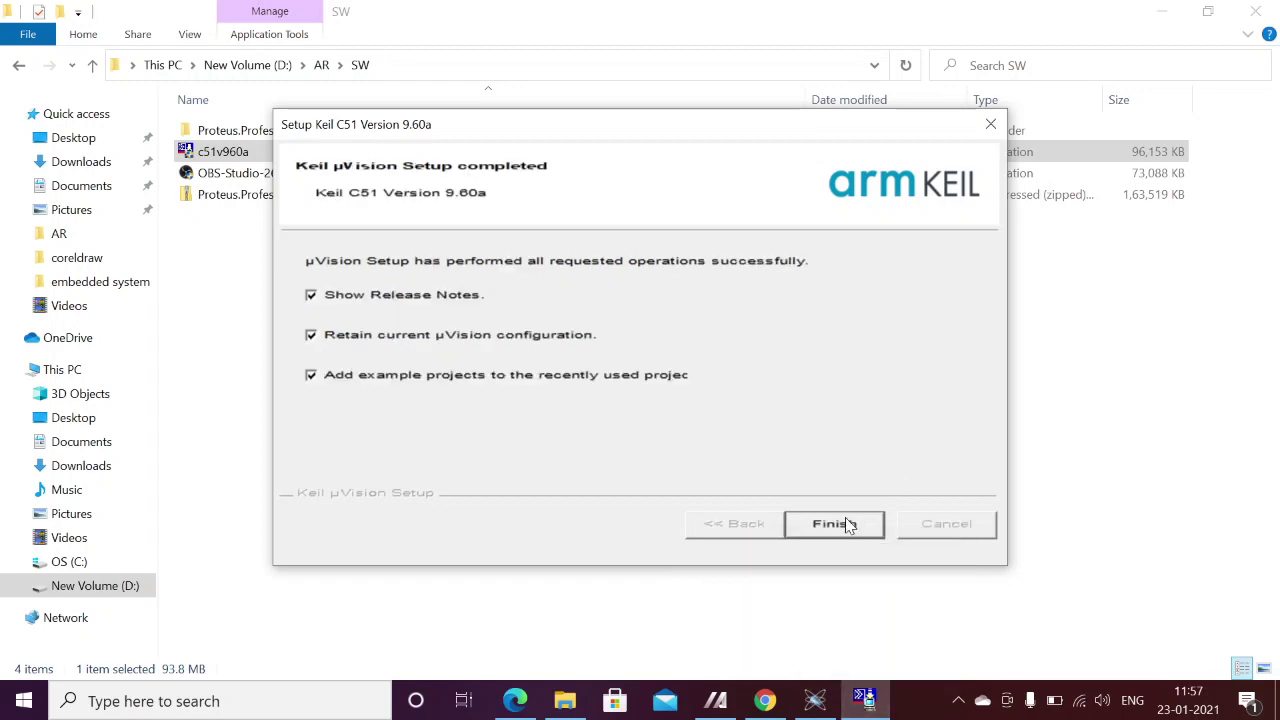
click(848, 525)
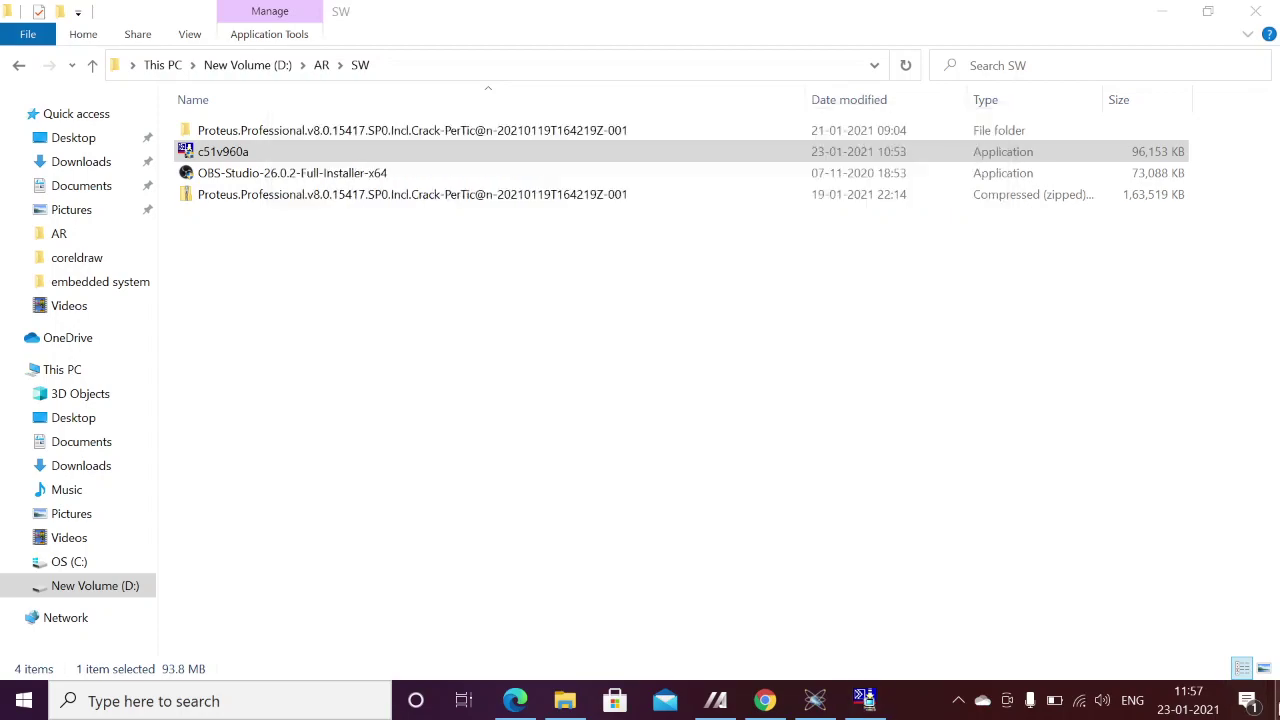
click(1276, 700)
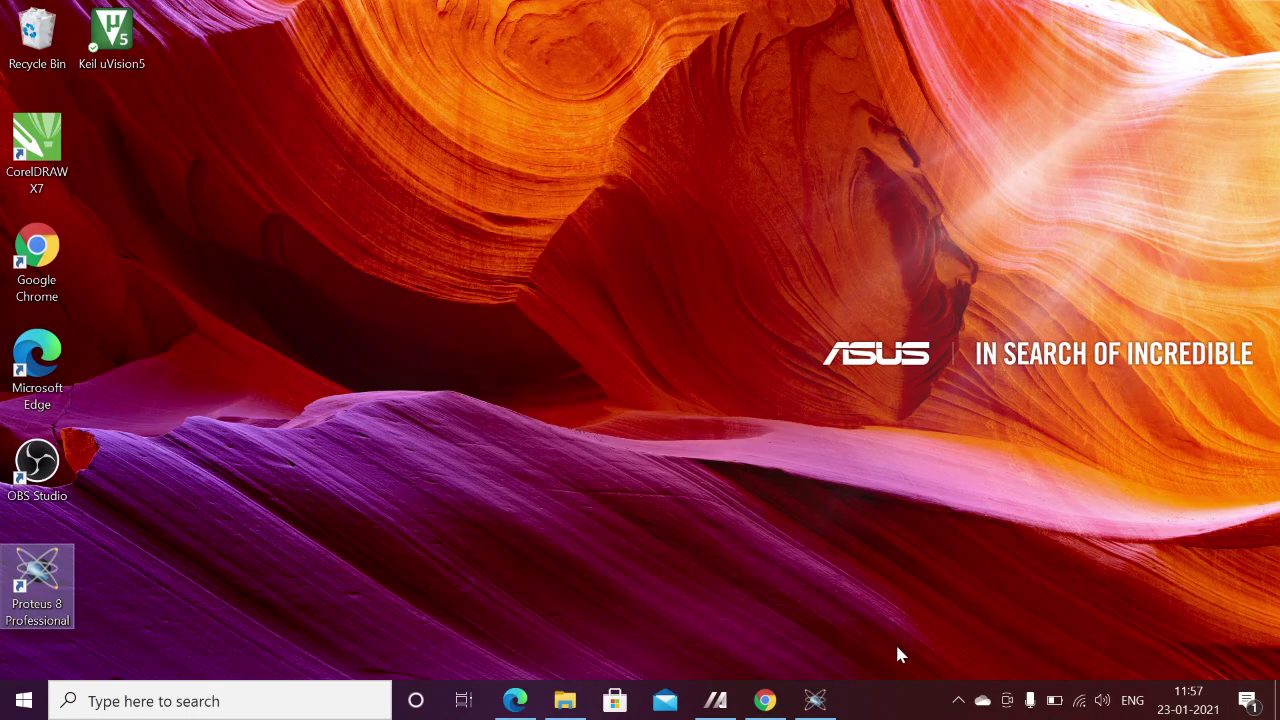
- Launch Keil µVision 5, open the Hello example's HELLO.C, then return to the Proteus schematic
click(113, 38)
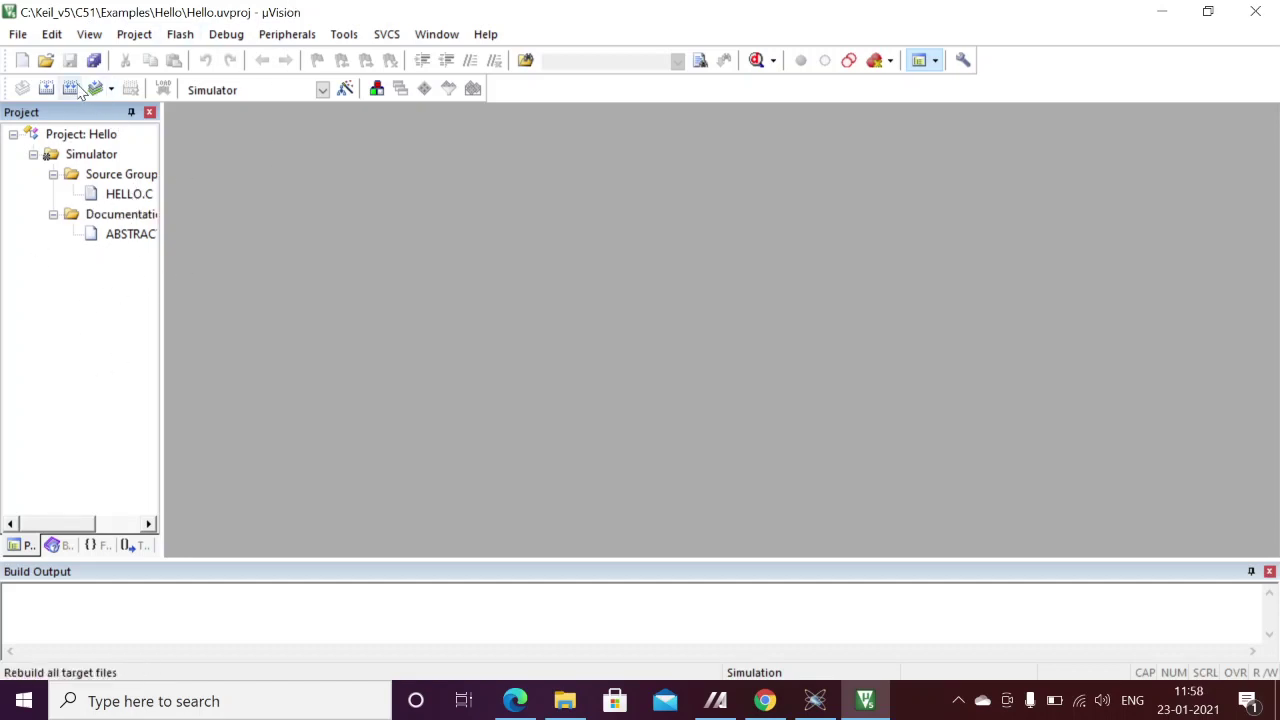
double_click(129, 195)
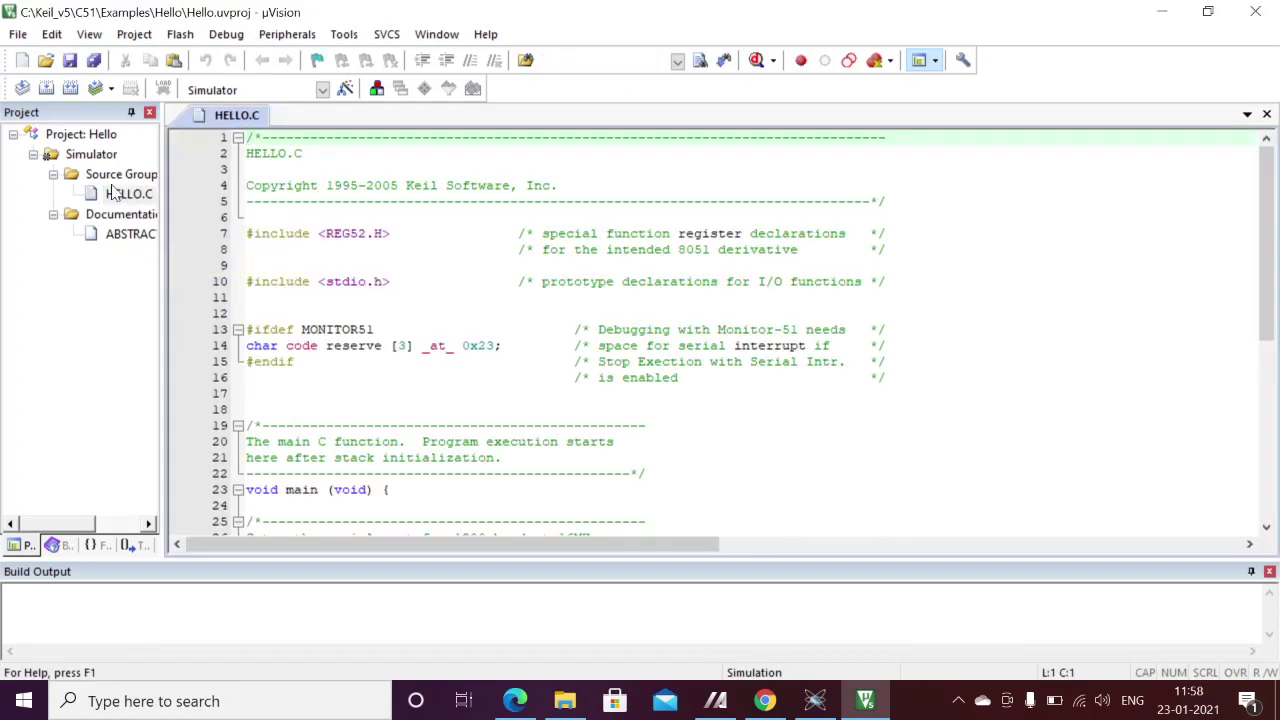
click(246, 265)
scroll(740, 330, down, 2)
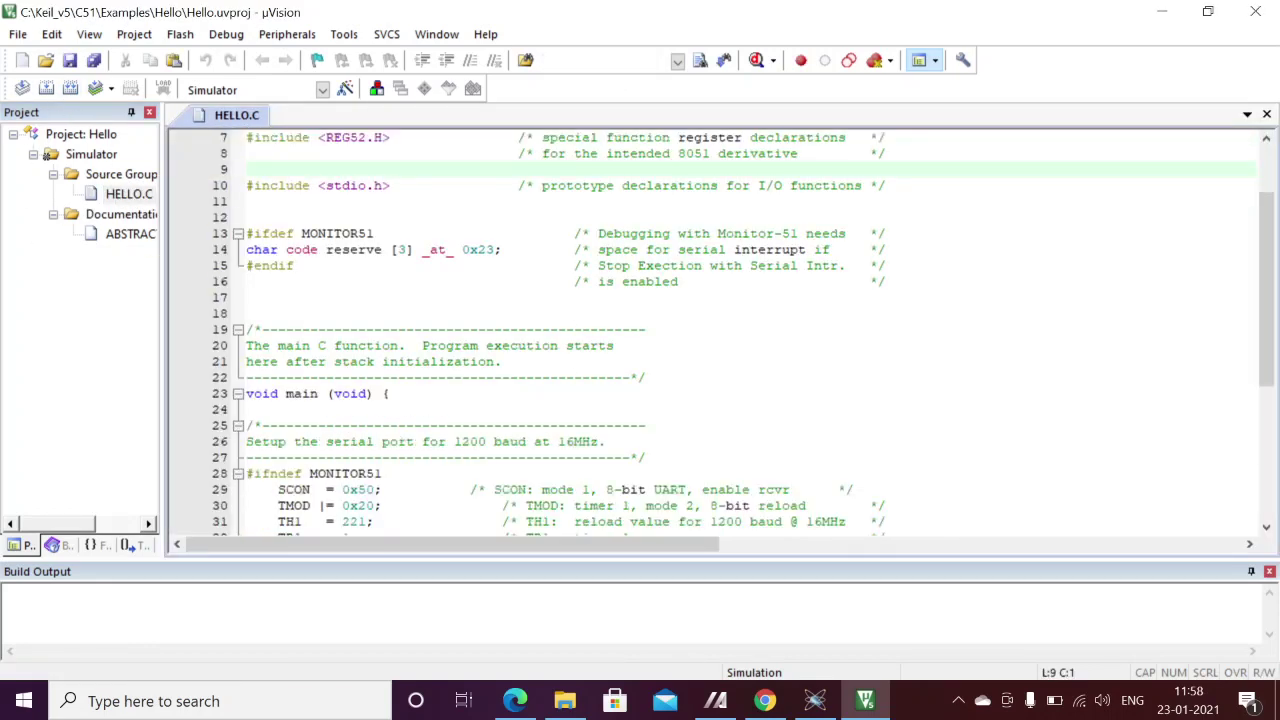
scroll(740, 330, up, 1)
click(815, 700)
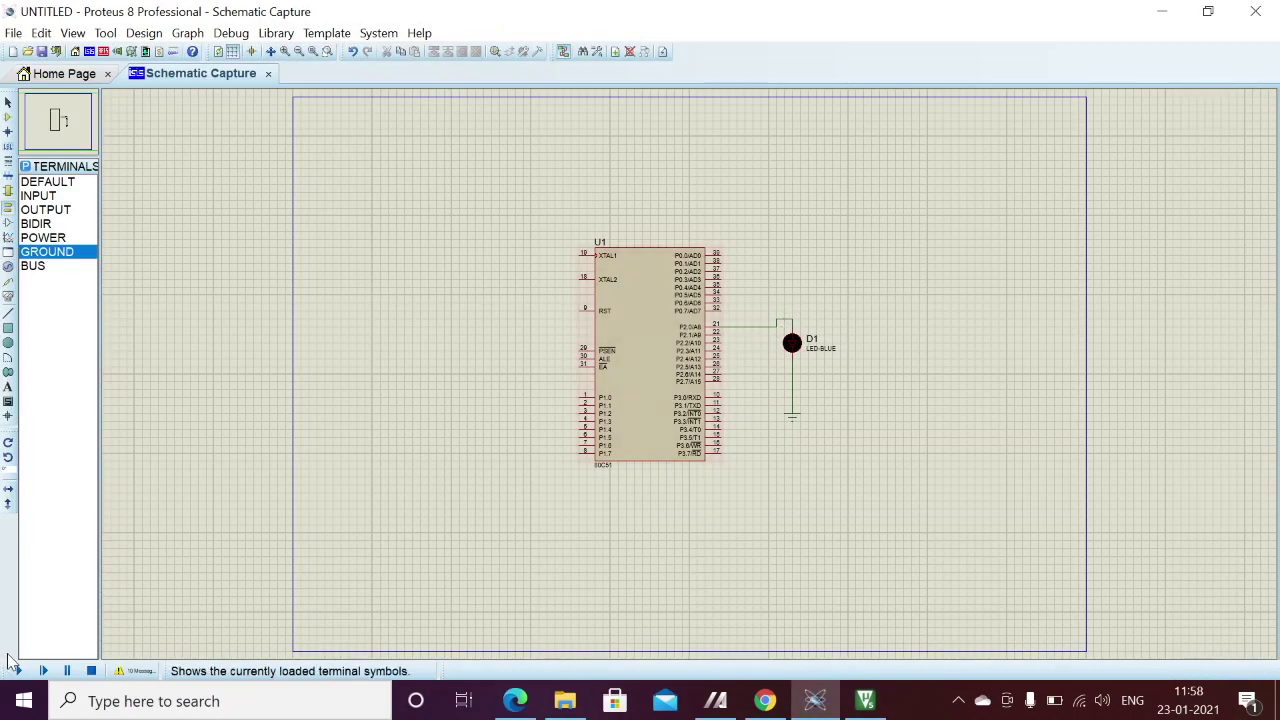
- Run and stop the 80C51 simulation to light LED D1, then return to µVision
click(17, 676)
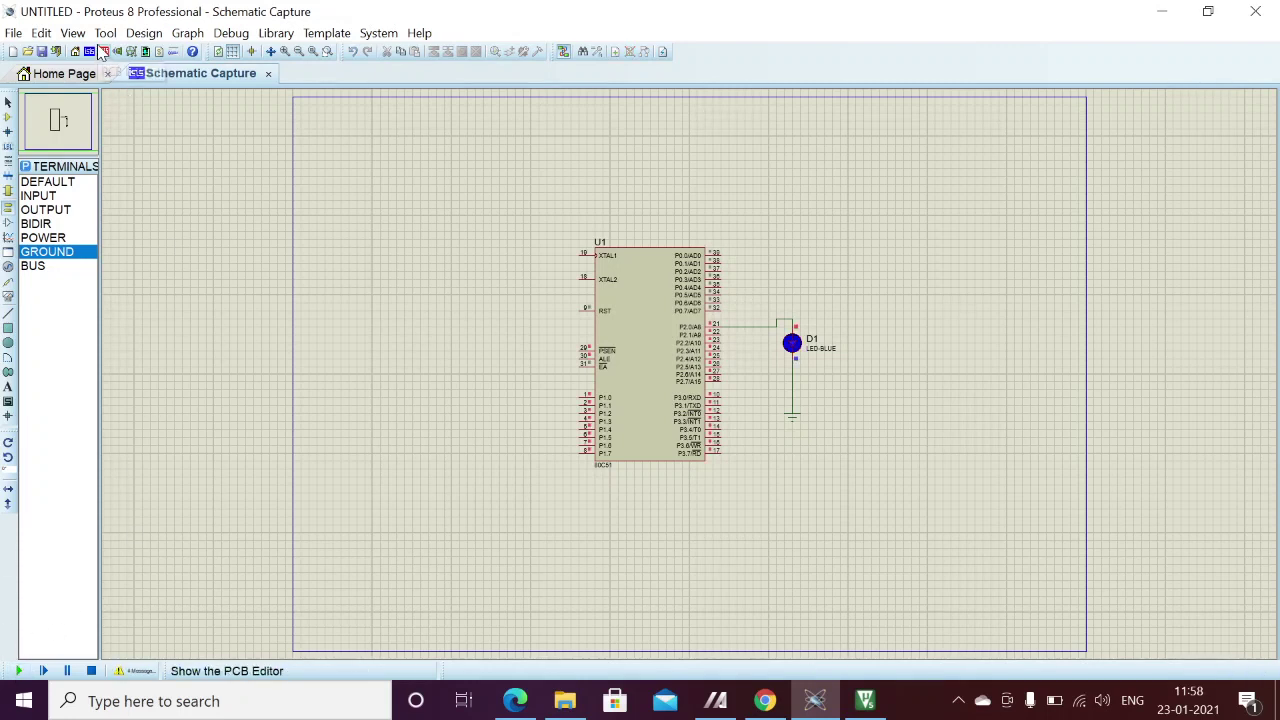
click(91, 671)
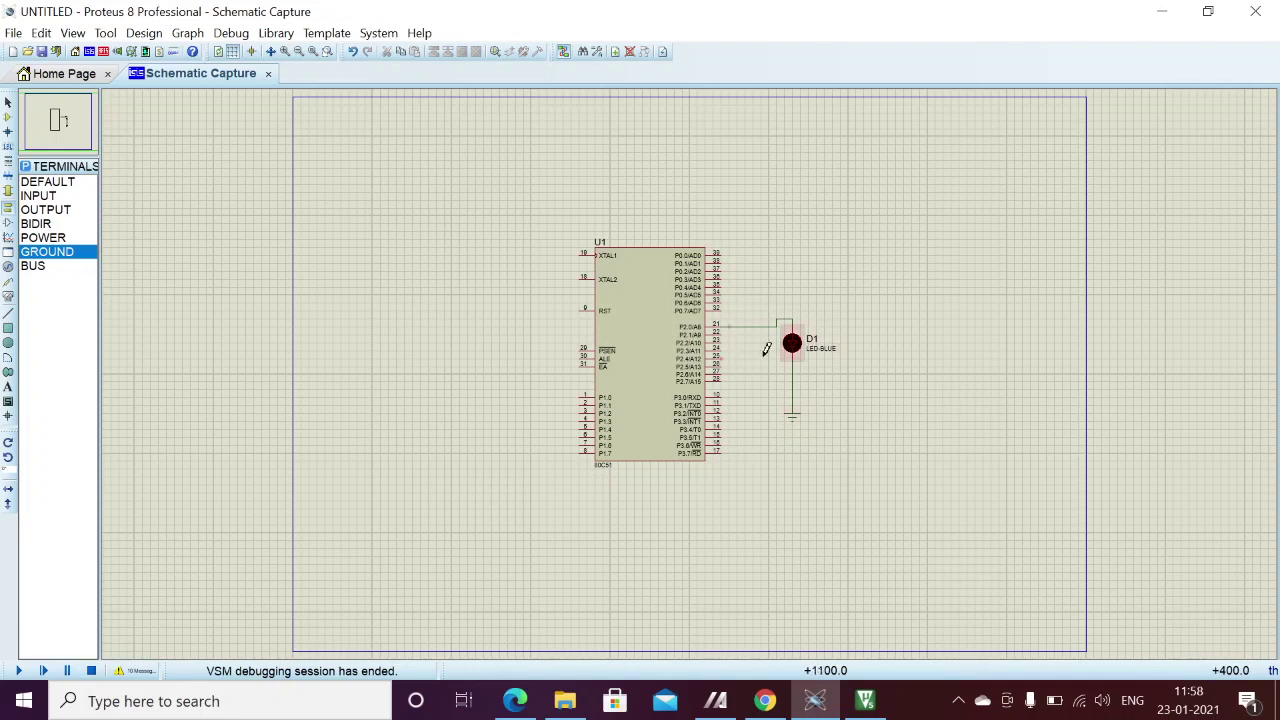
click(865, 700)
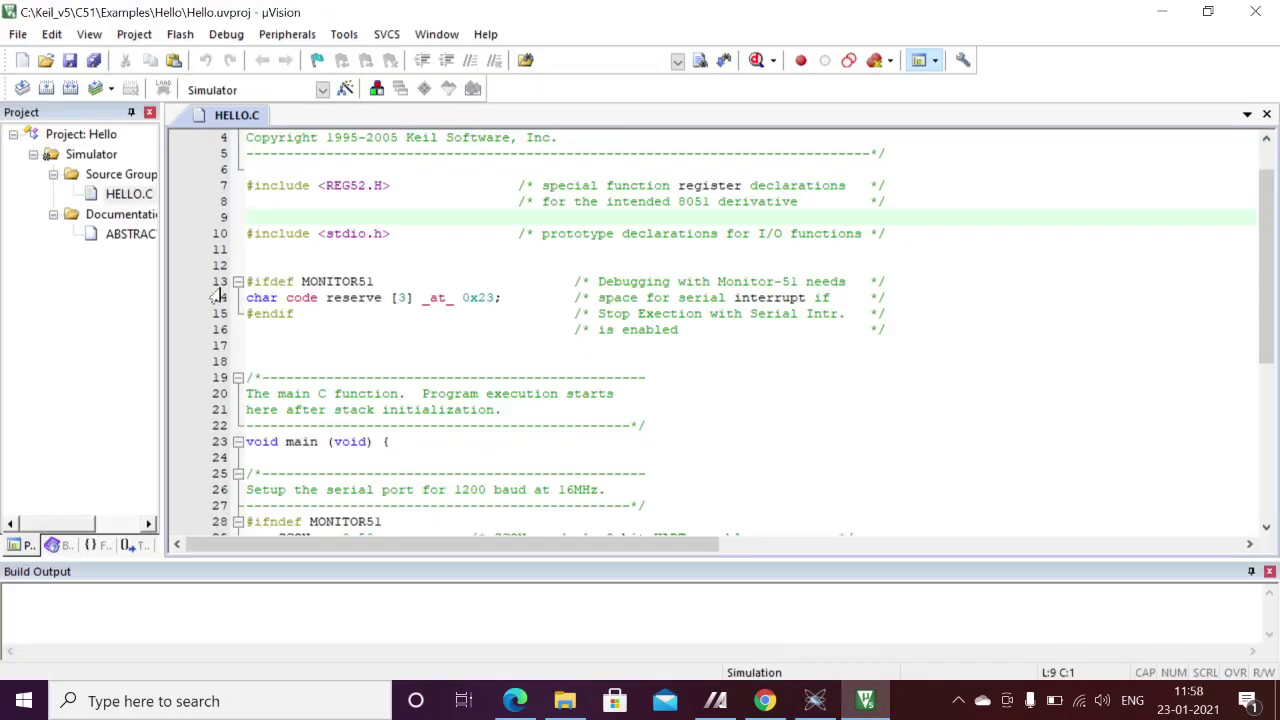
- Delete the stdio include, the MONITOR51 block and the serial port setup code
drag(278, 201, 246, 361)
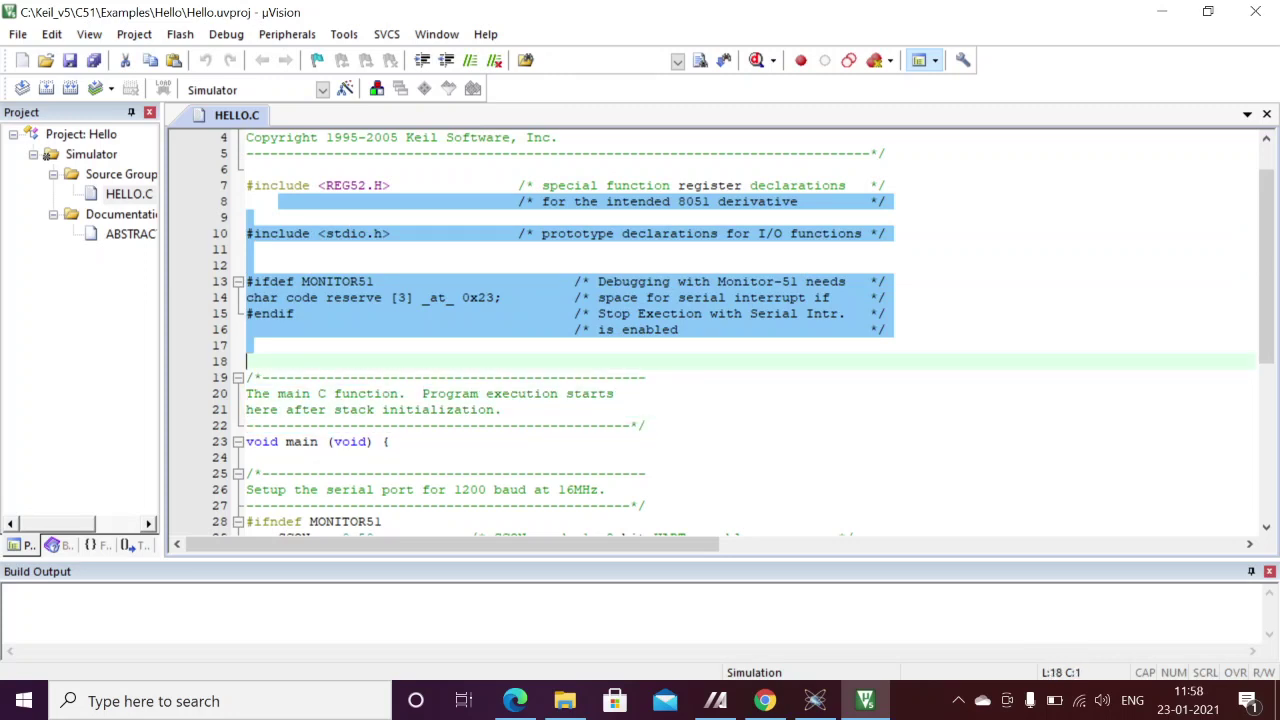
key(Delete)
scroll(743, 332, down, 1)
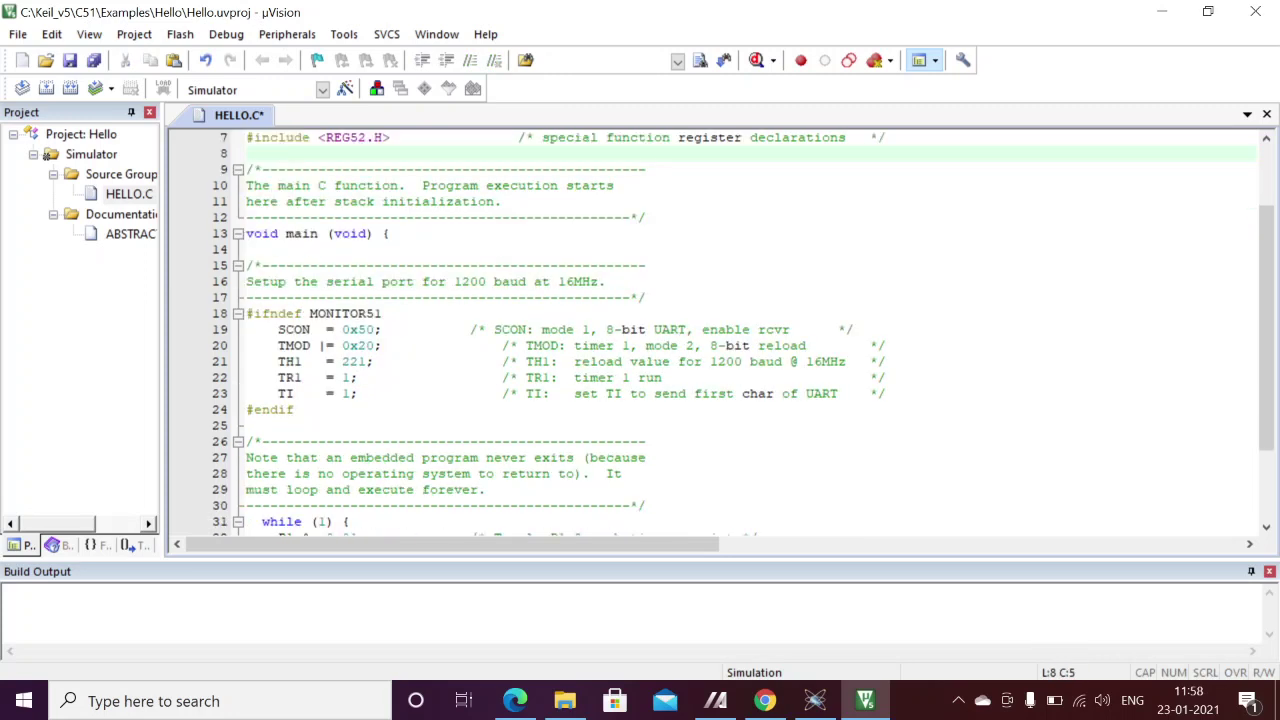
drag(398, 233, 647, 505)
key(Delete)
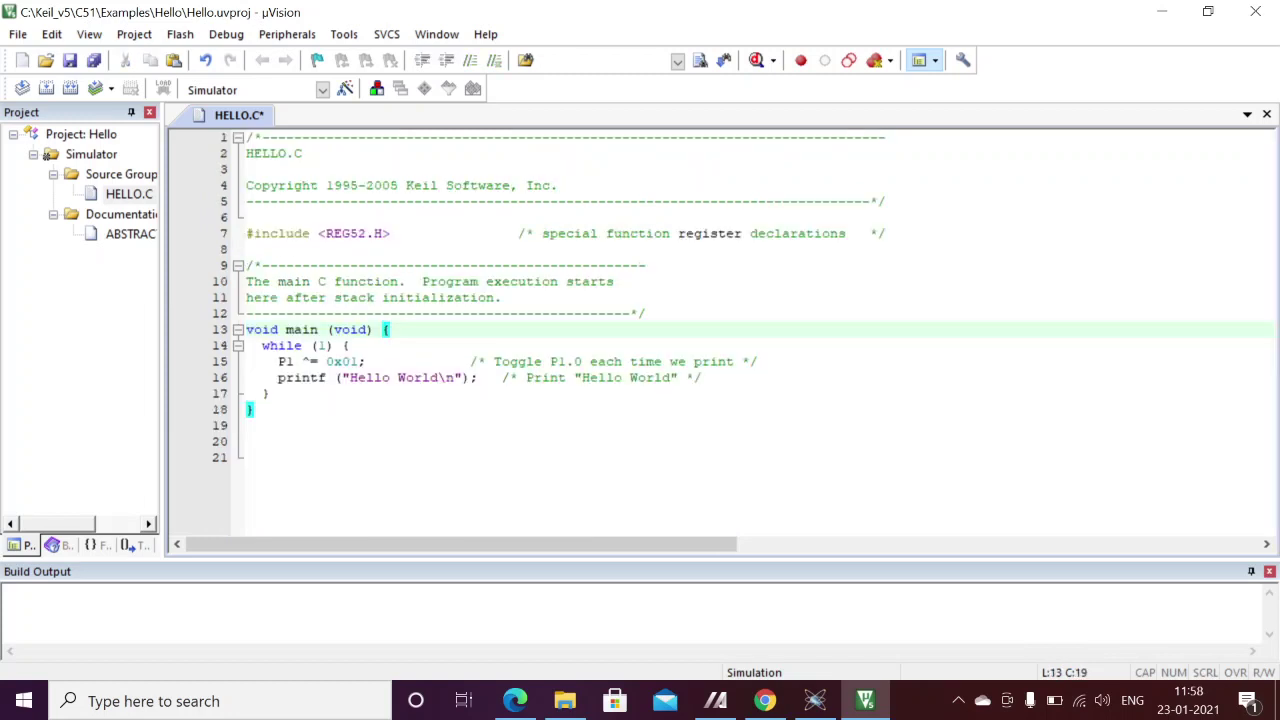
- Change line 15 from P1 ^= 0x01 to P2 ^= 0x00
click(361, 361)
key(BackSpace)
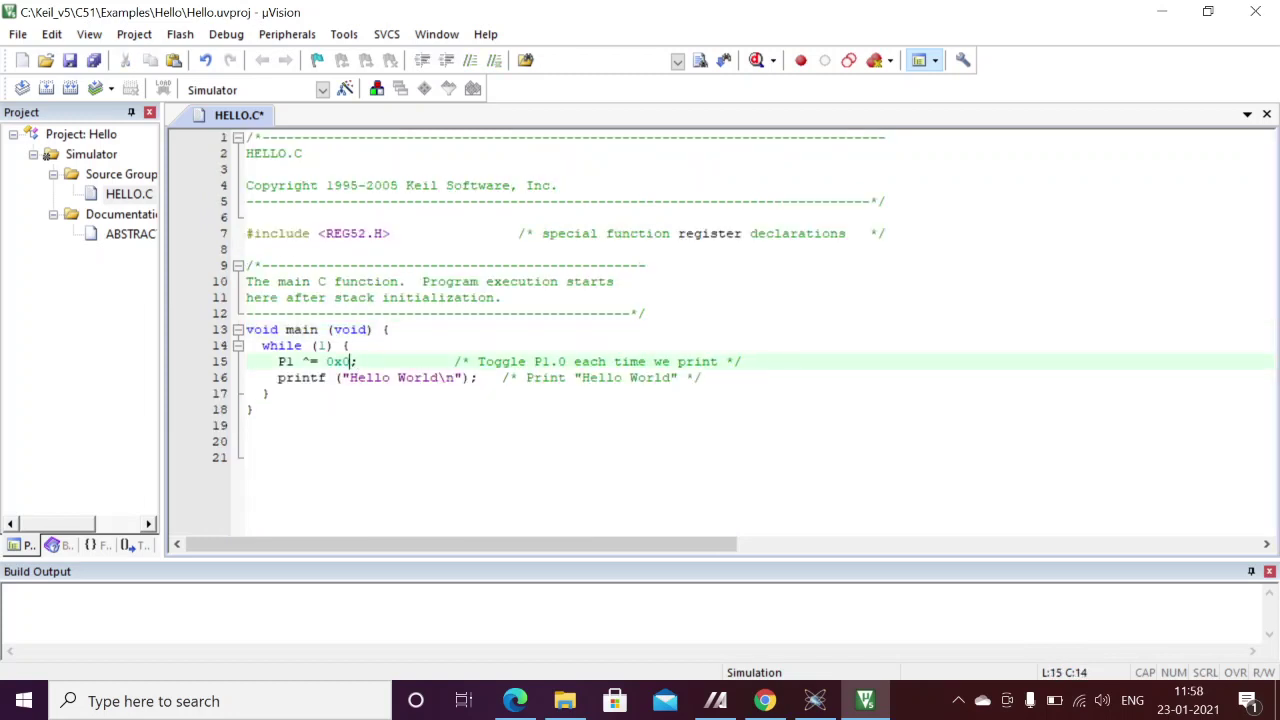
text(0)
click(294, 361)
key(BackSpace)
text(2)
- Remove the printf line and toggle comment, and make line 15 plain P2 = 0x00
drag(704, 377, 246, 377)
key(Delete)
drag(758, 361, 454, 361)
key(Delete)
drag(359, 361, 326, 361)
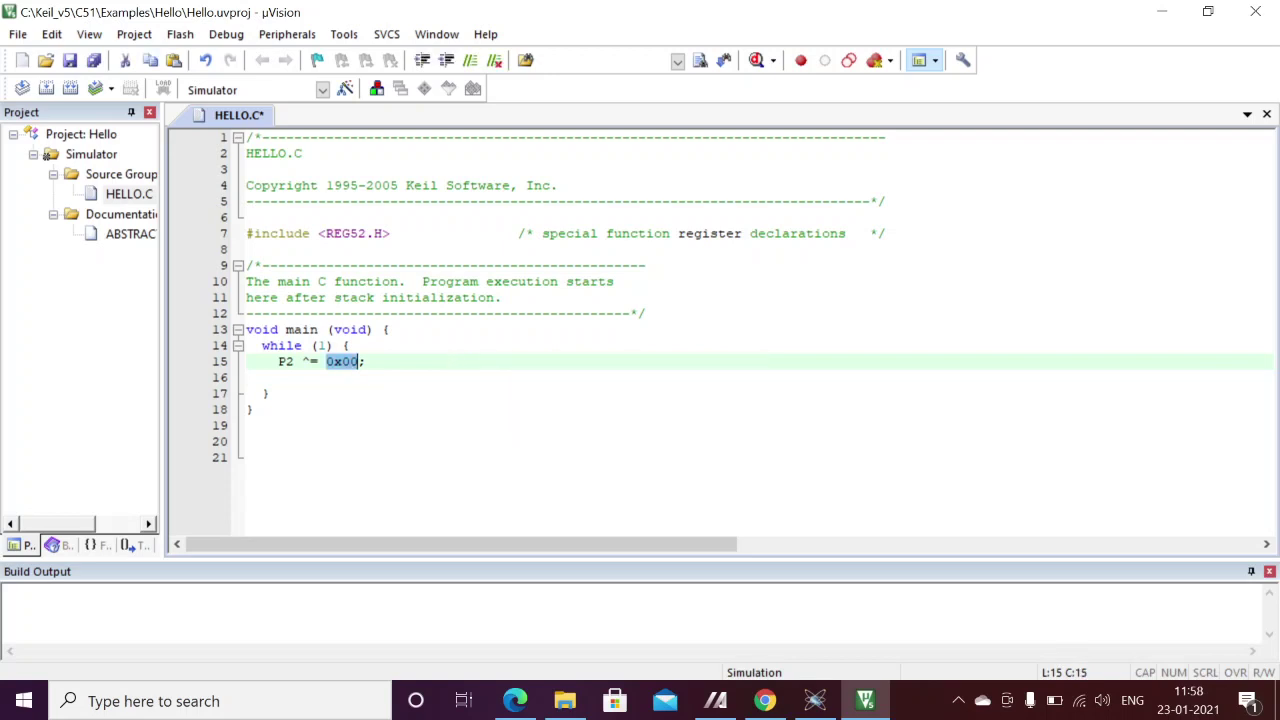
click(309, 361)
key(BackSpace)
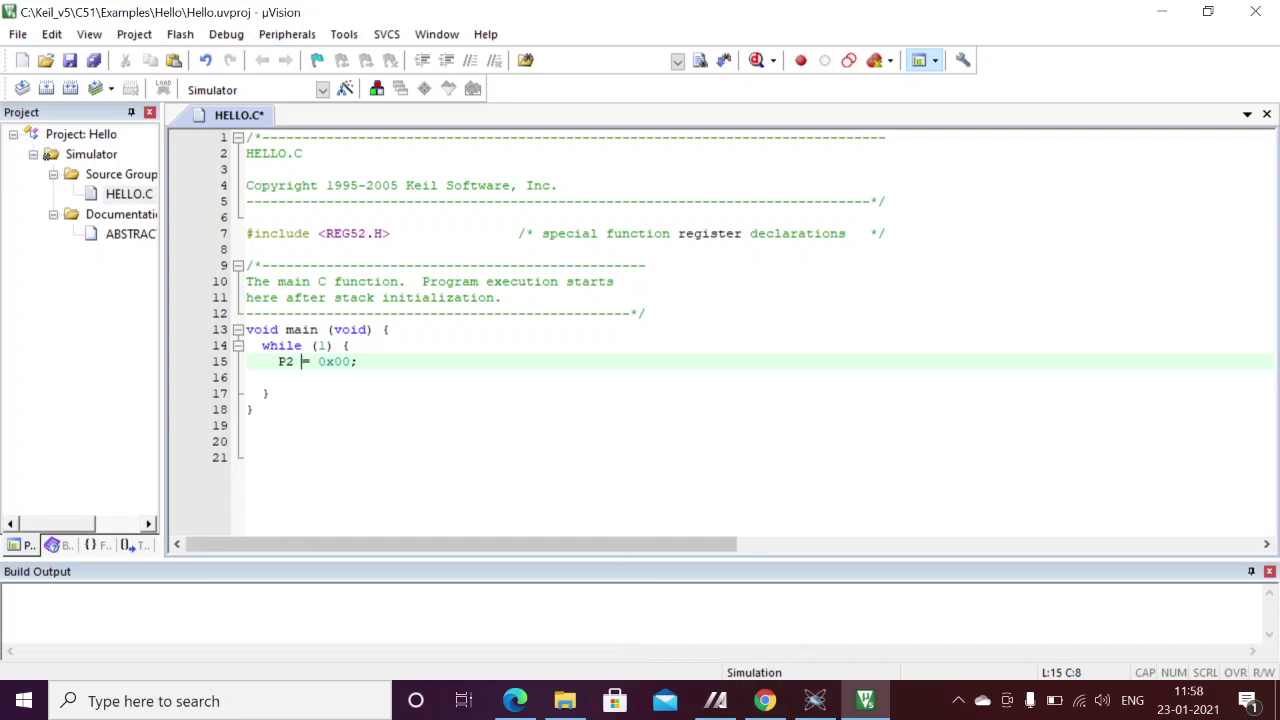
click(347, 345)
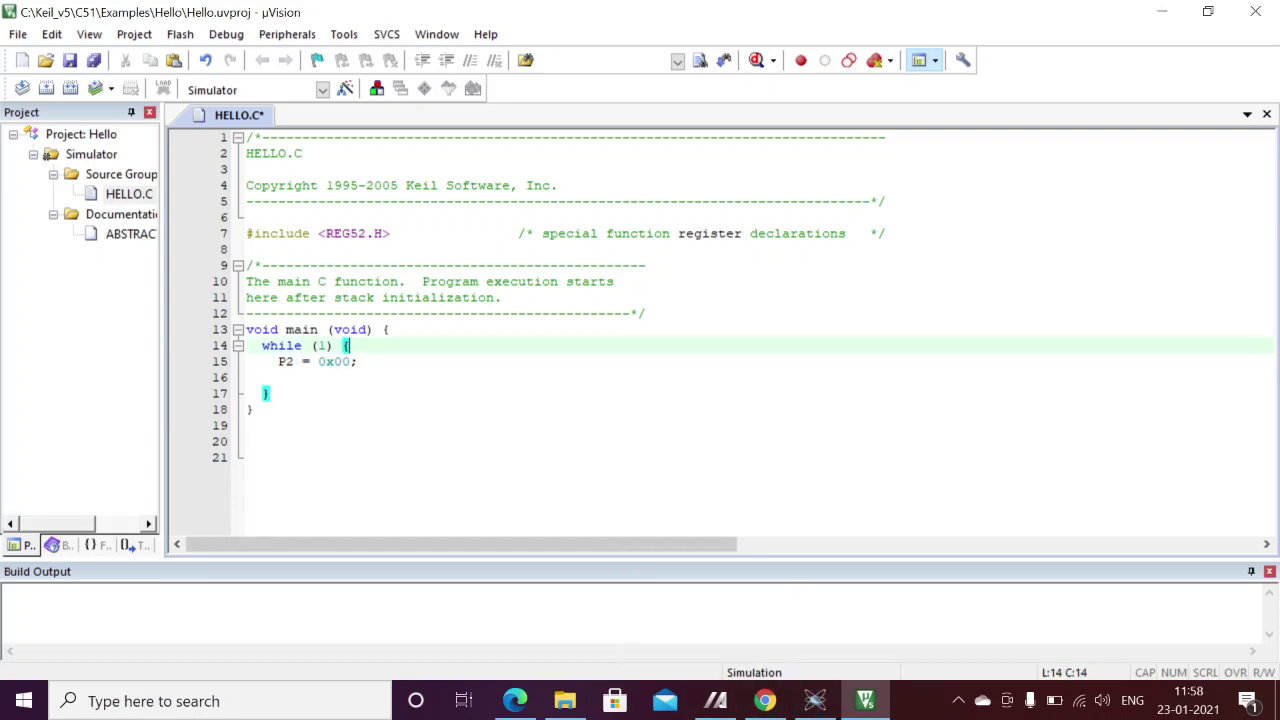
- Compile HELLO.C and confirm the build reports 0 errors and 0 warnings
click(20, 88)
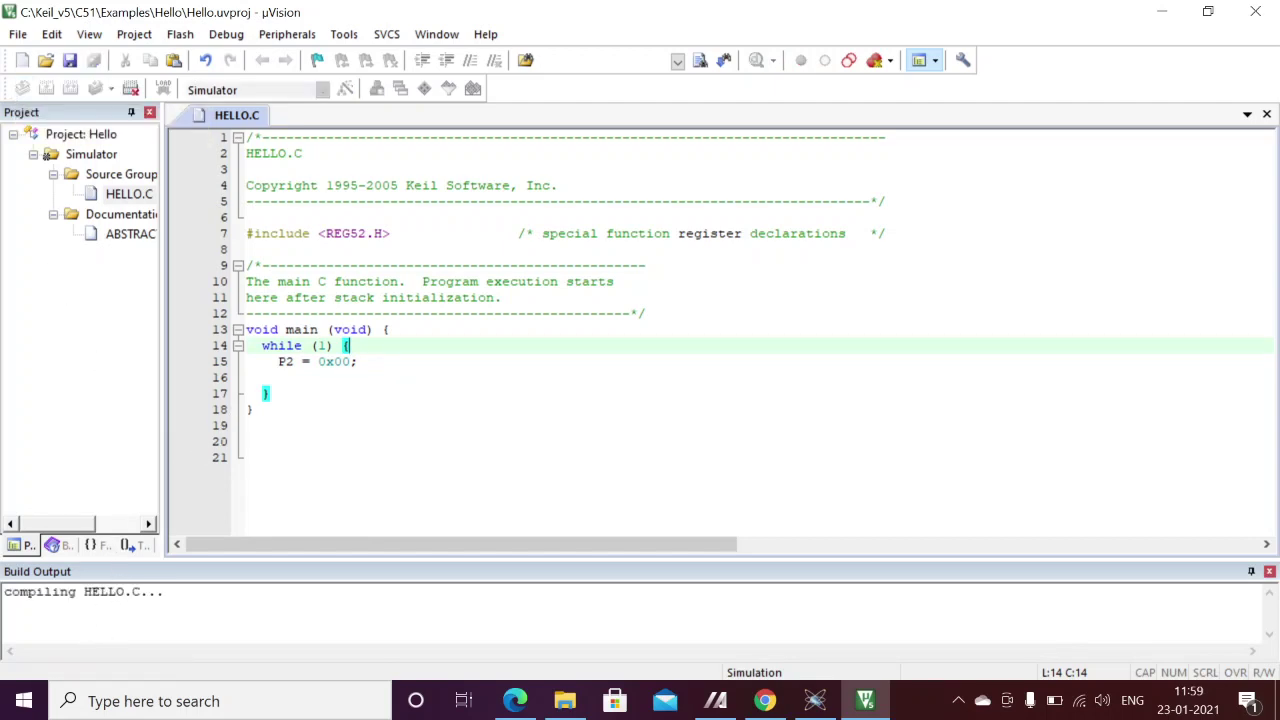
click(302, 345)
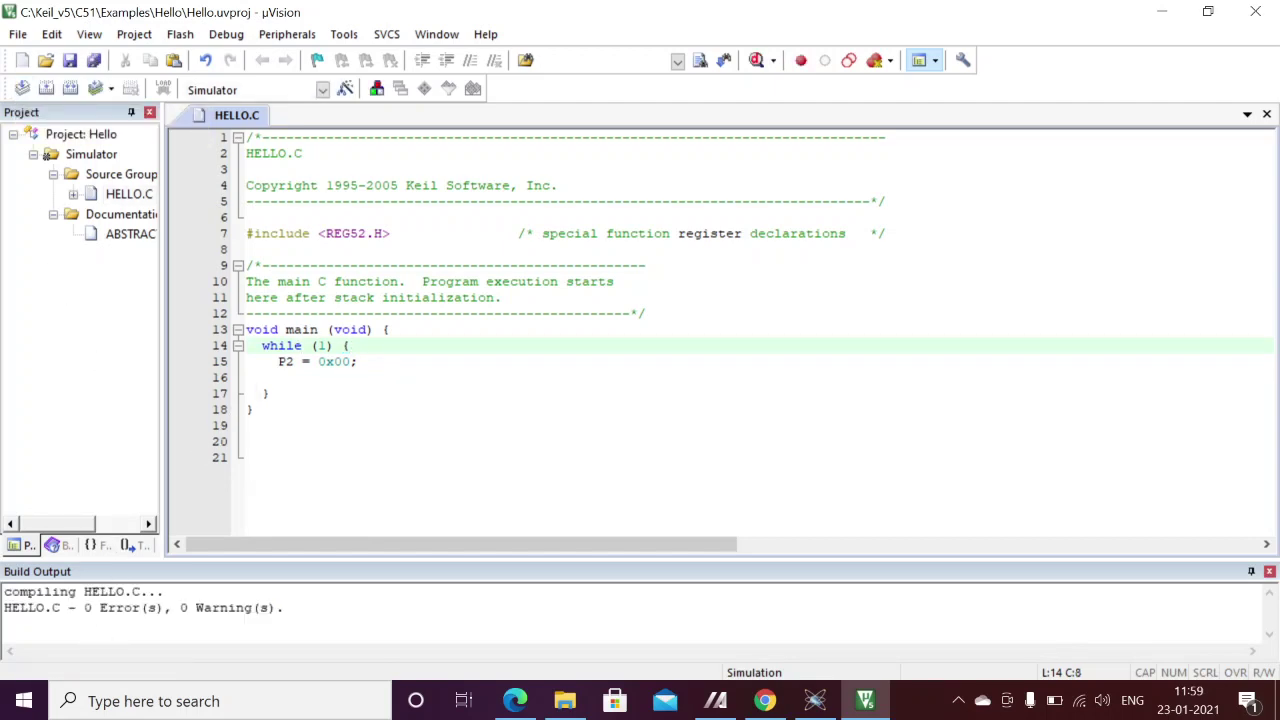